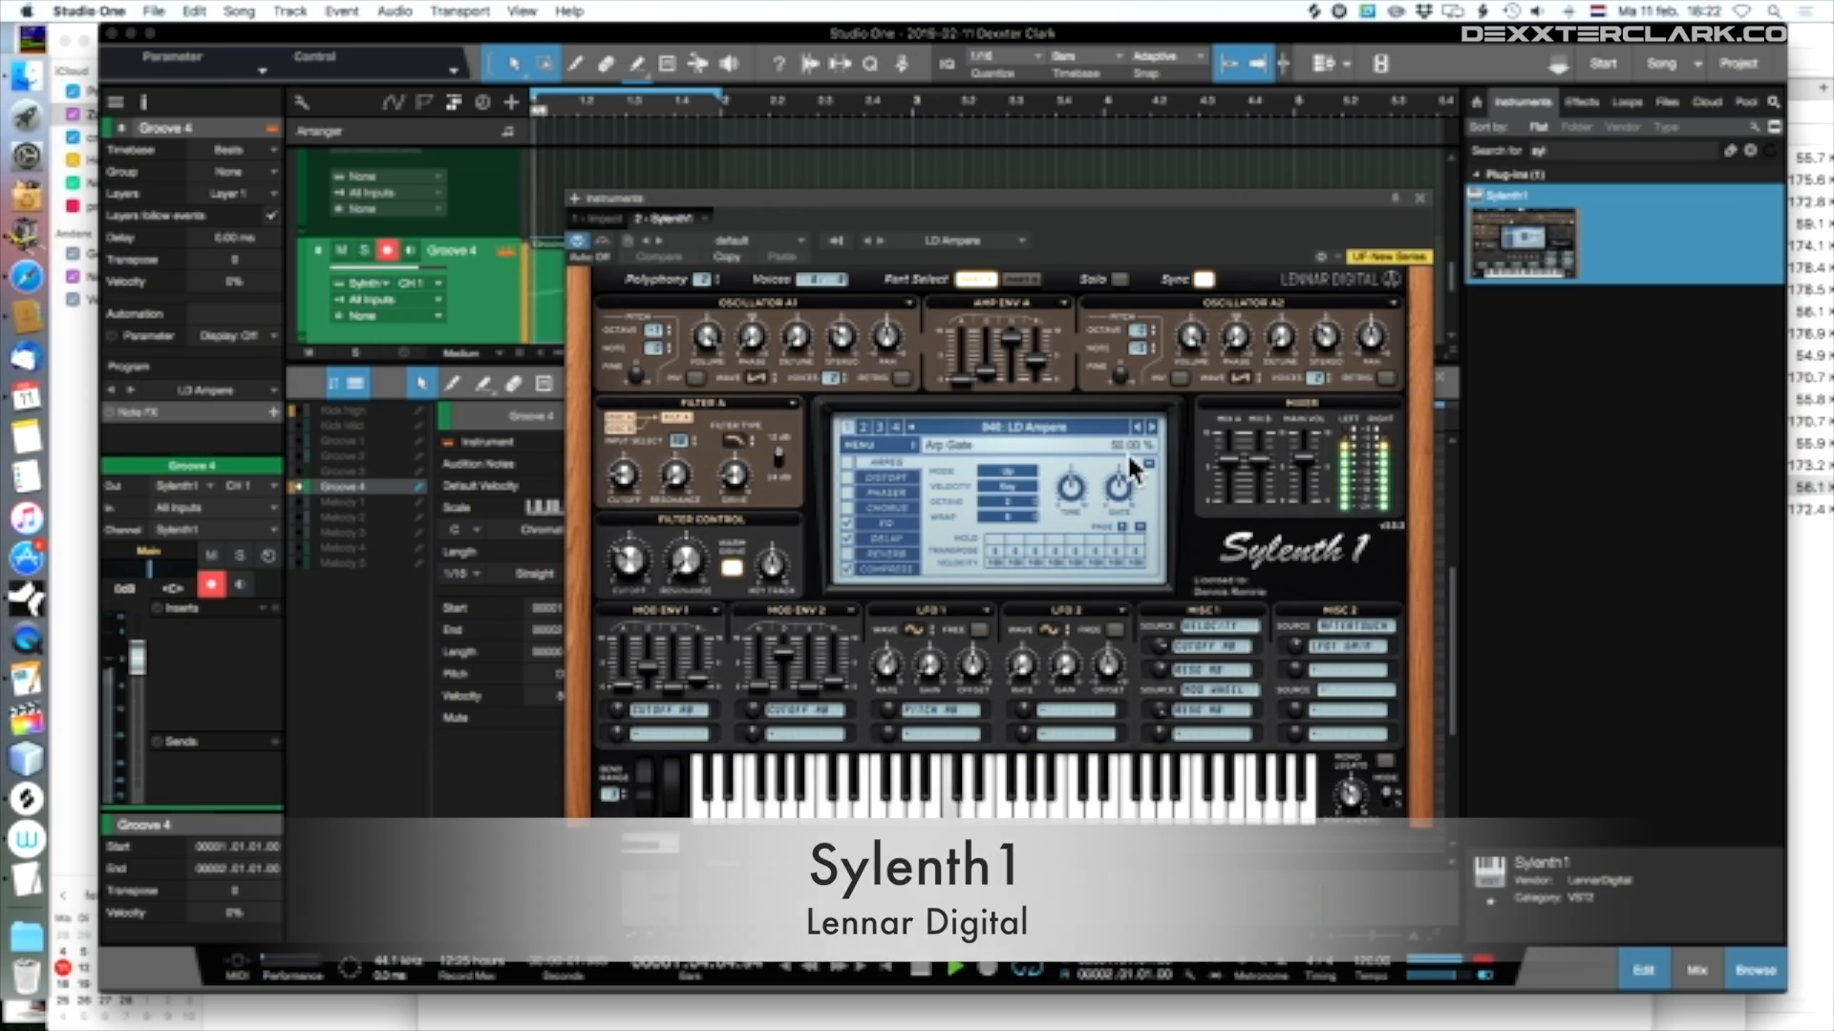
Advance one by one through the Sylenth1 lead presets after LD Ampere, from LD Bandisto to past LD Cosmic
click(1151, 428)
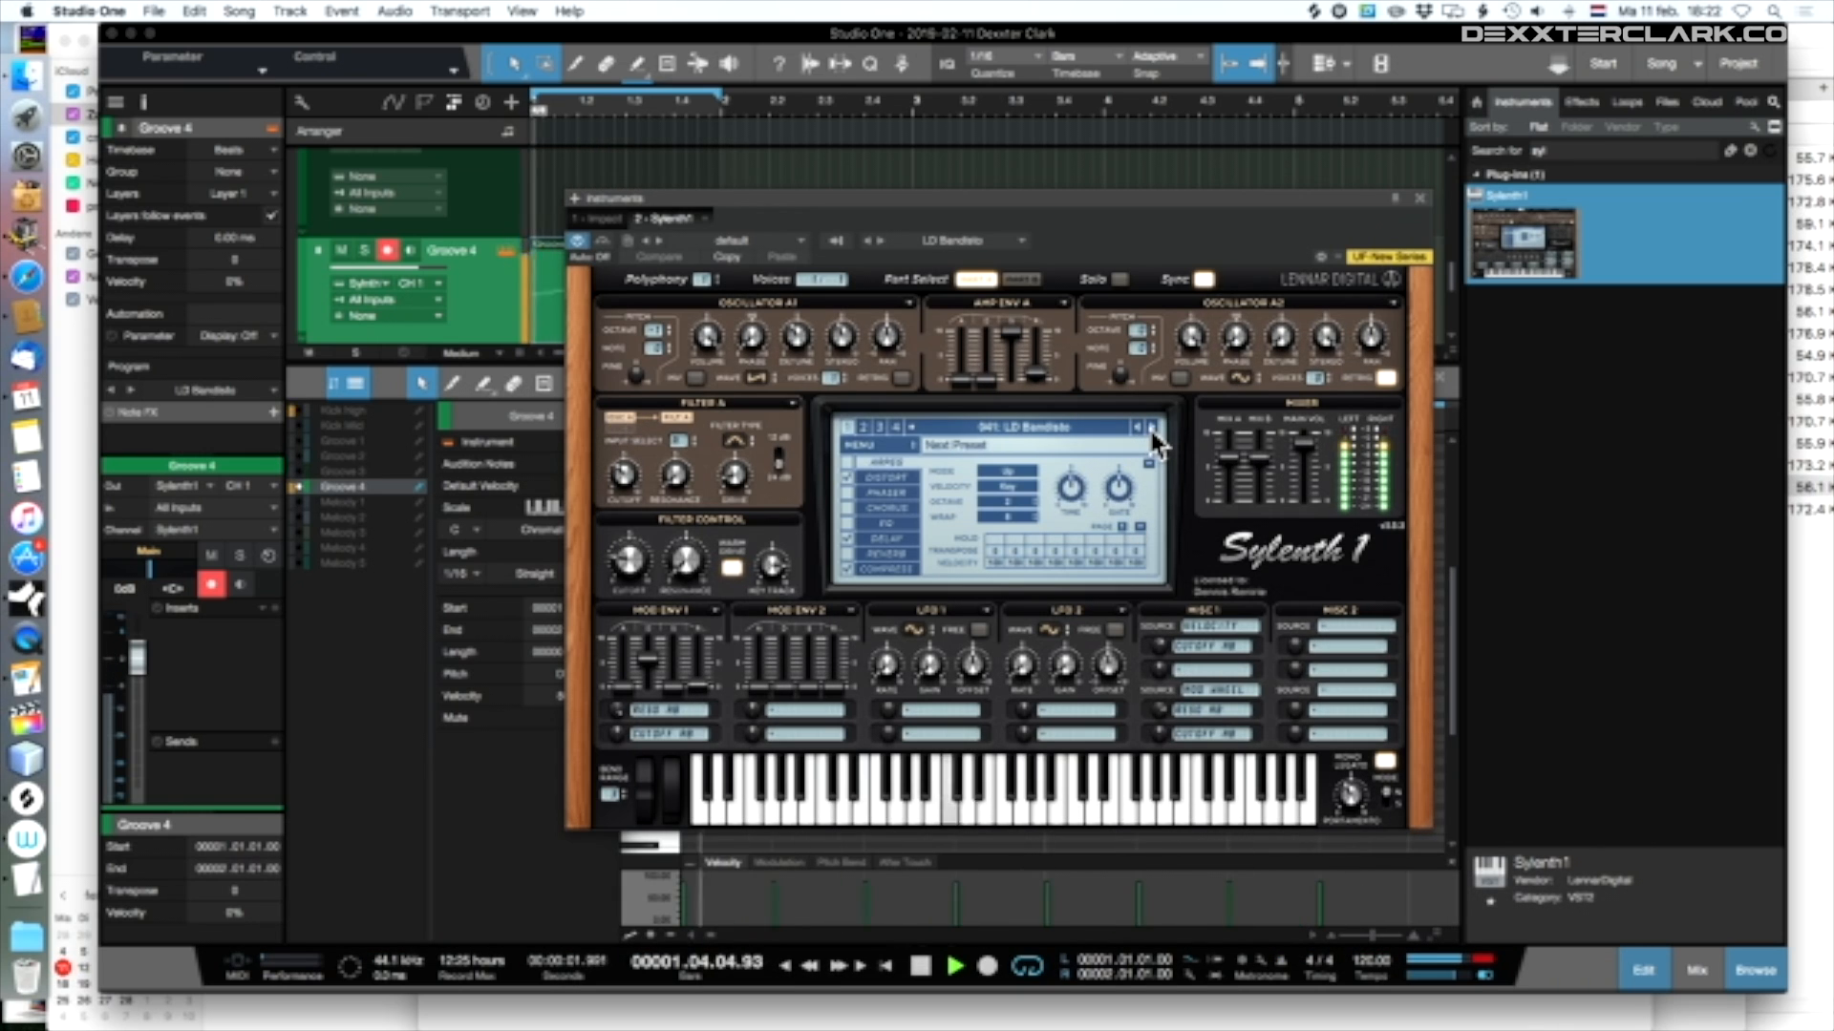
click(1153, 435)
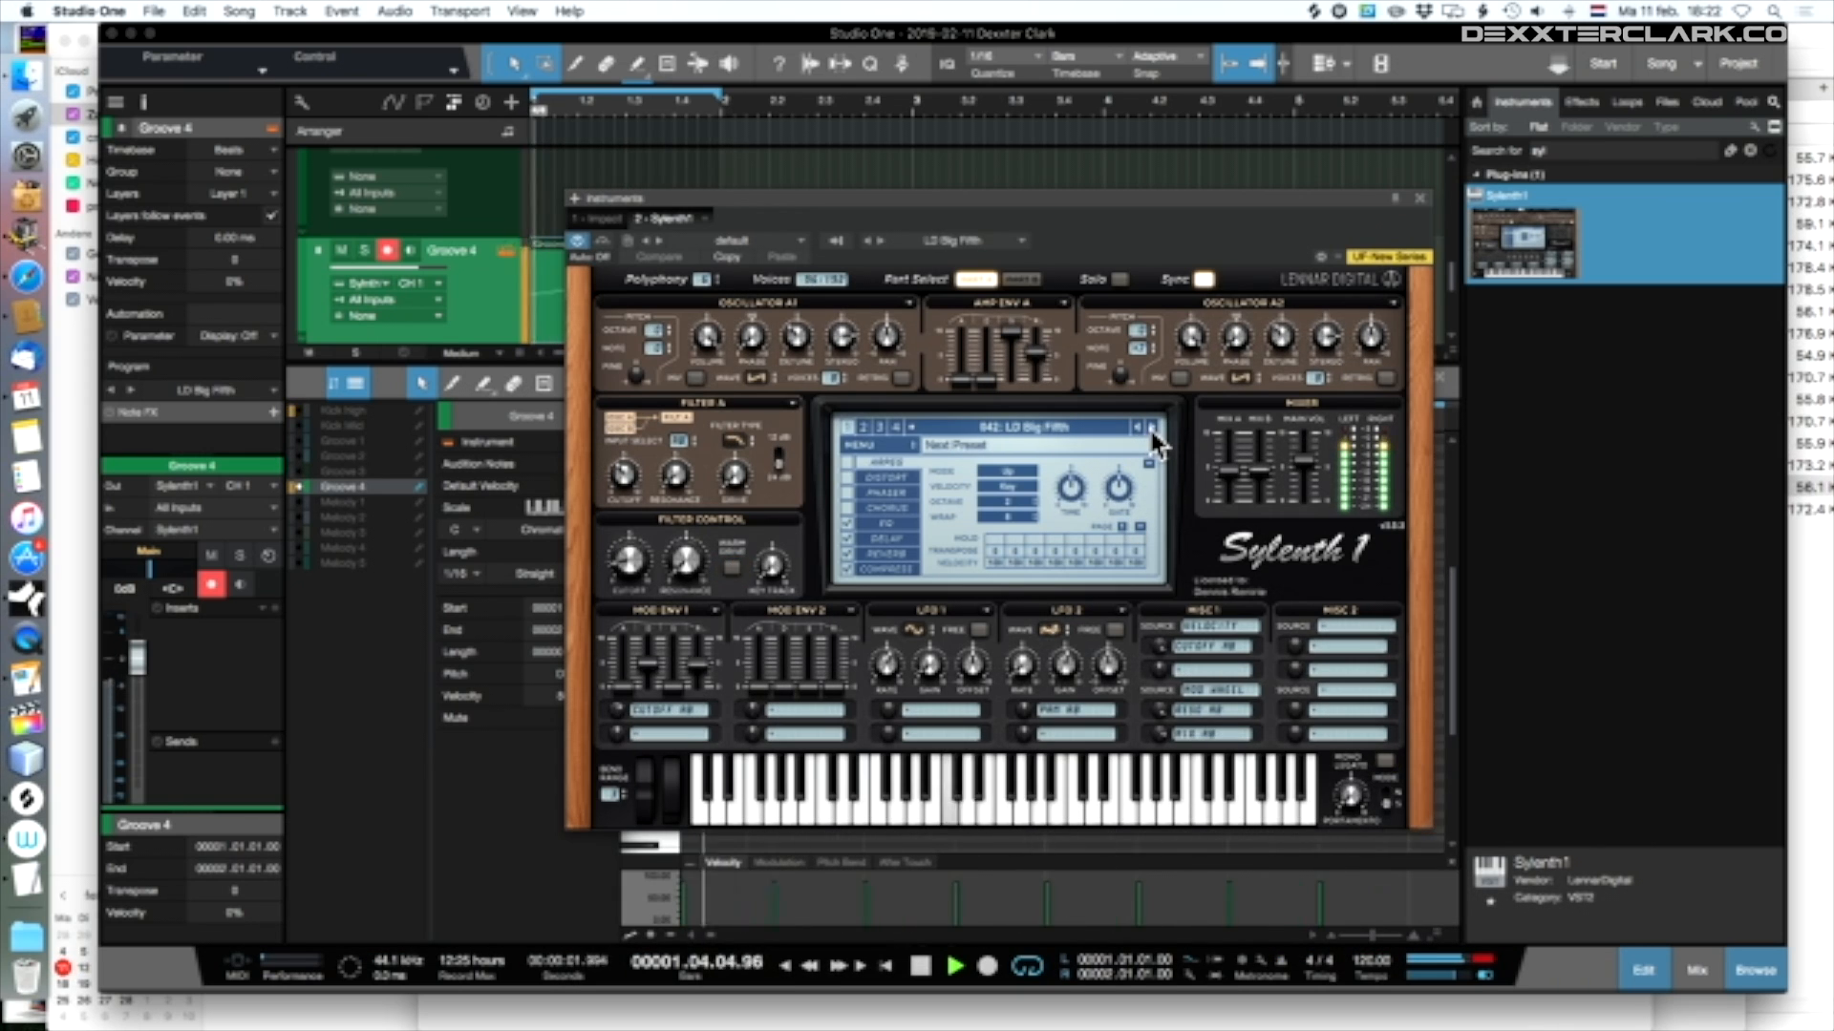
click(1151, 430)
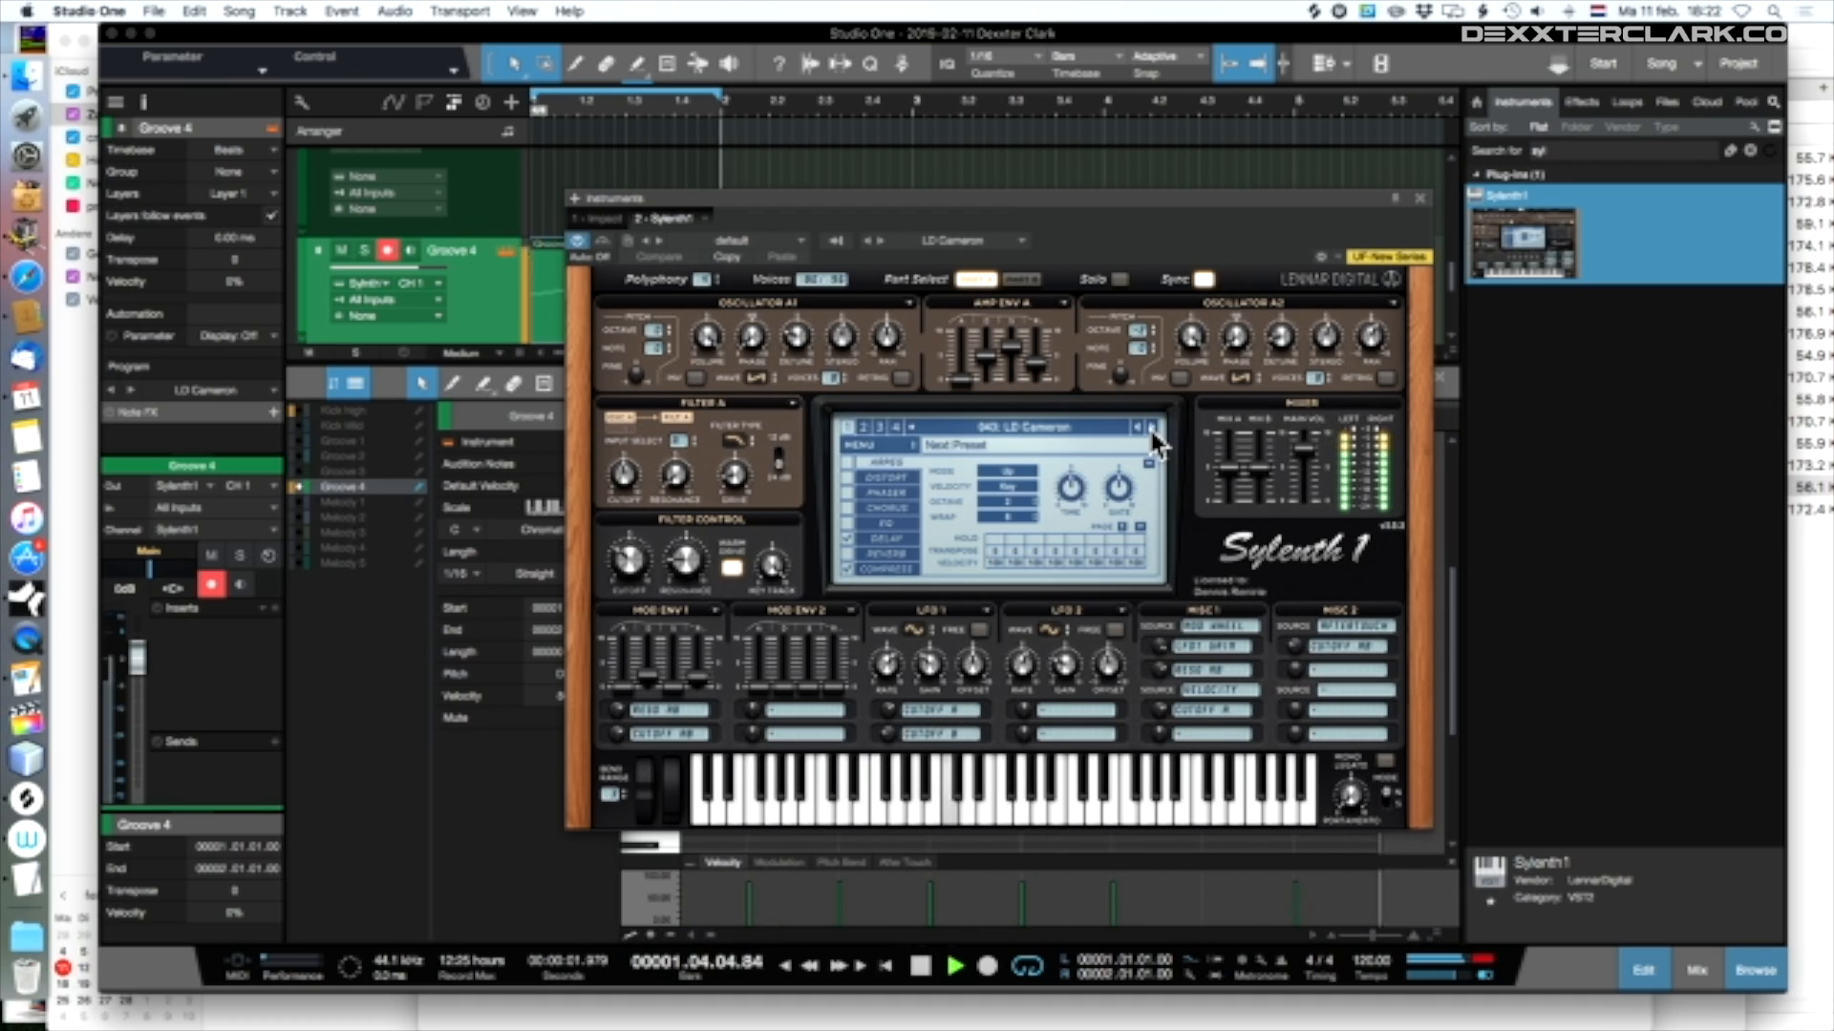
click(1152, 430)
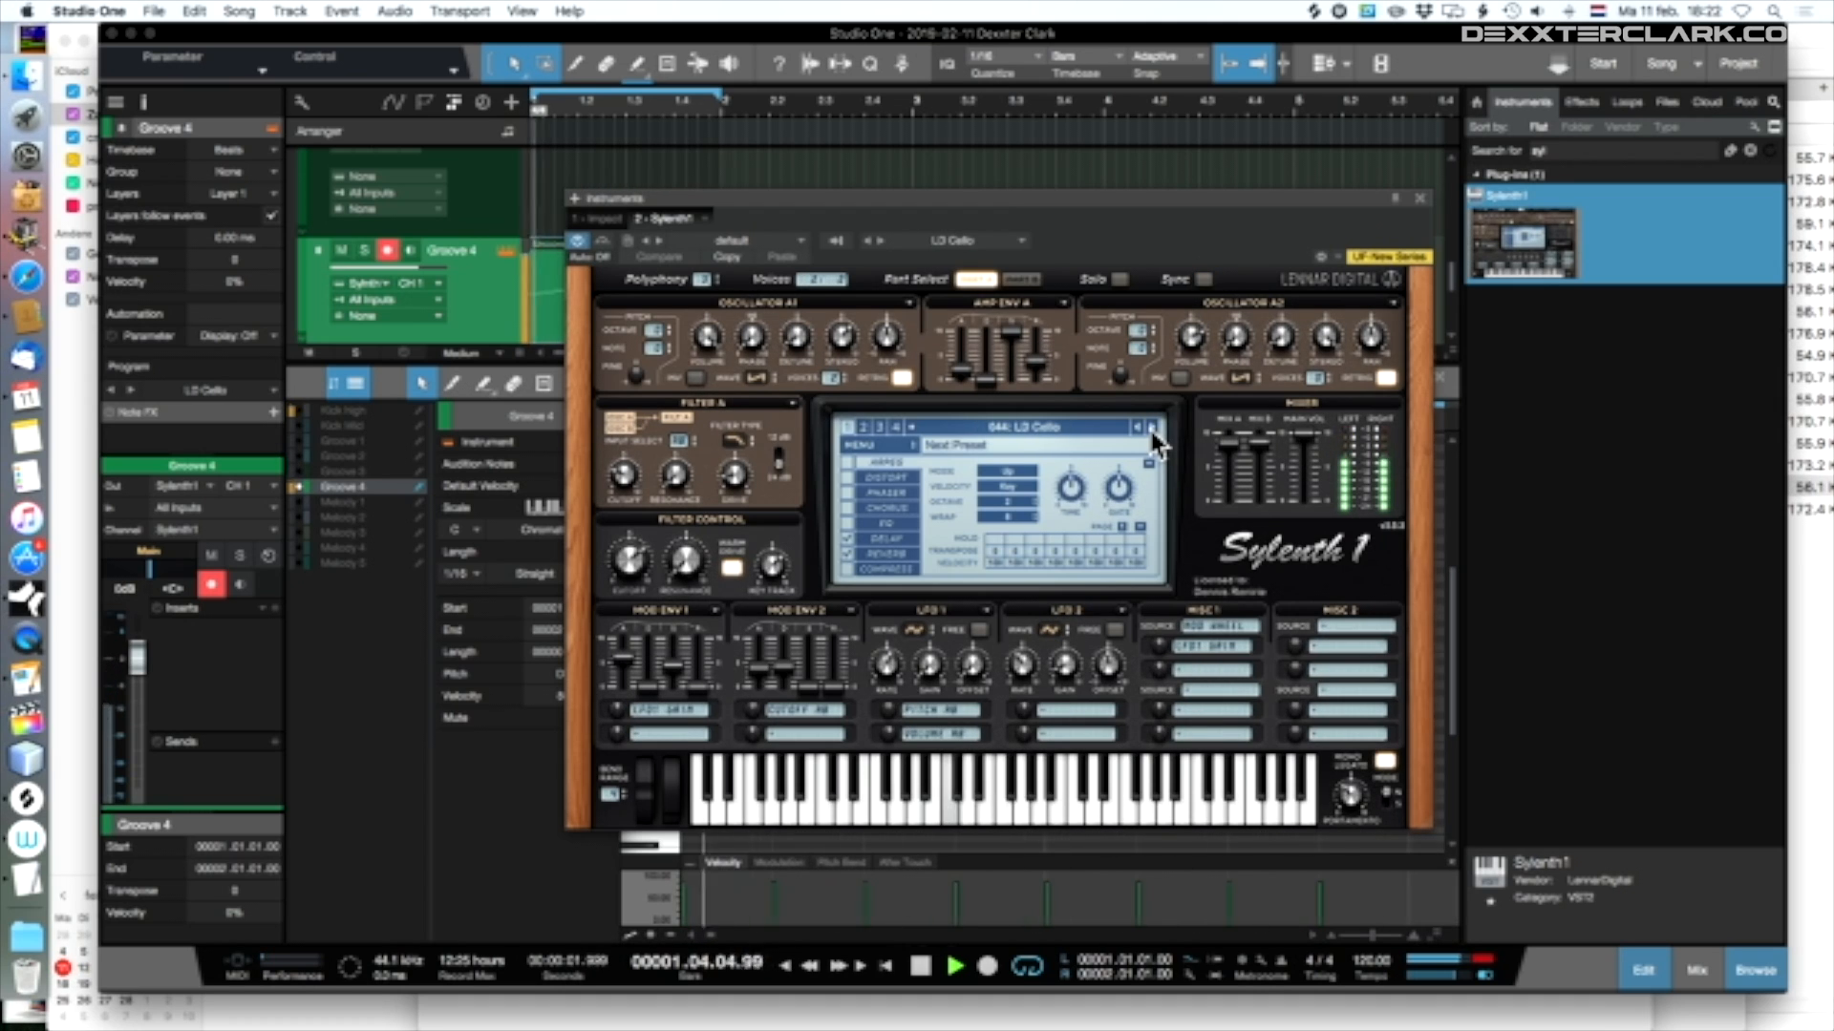
click(1152, 432)
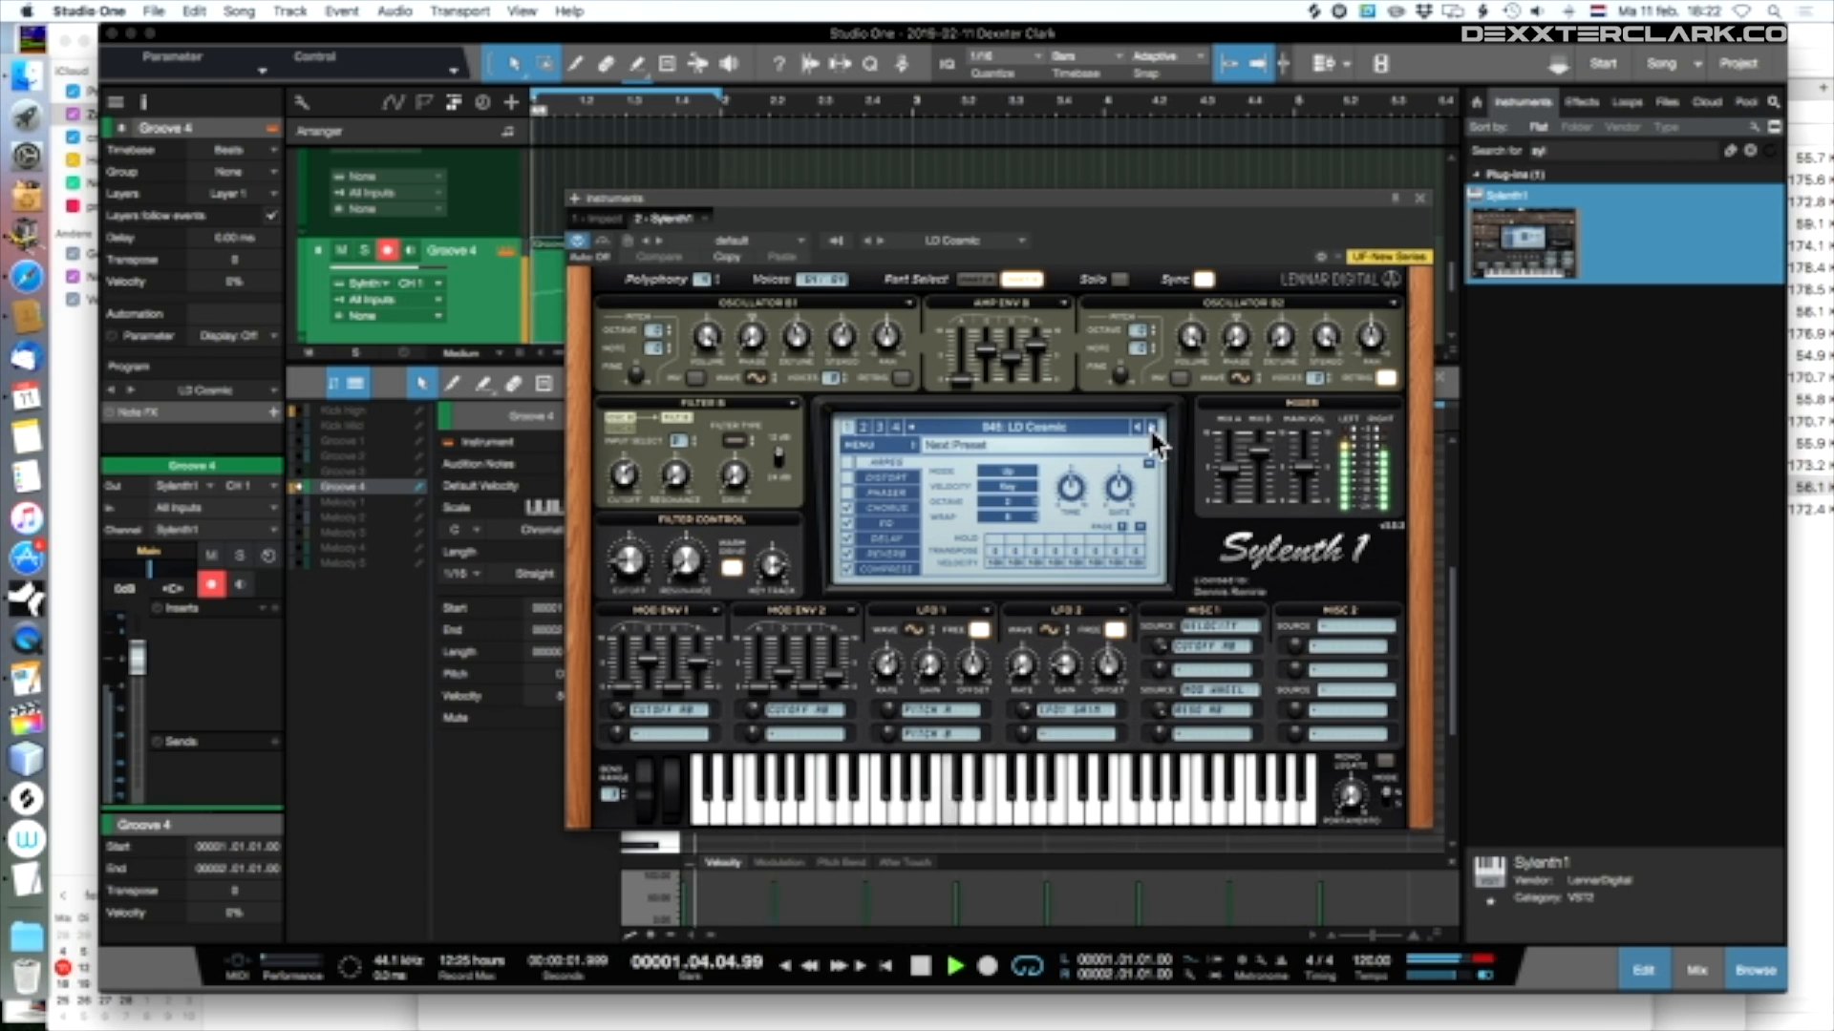
click(1153, 433)
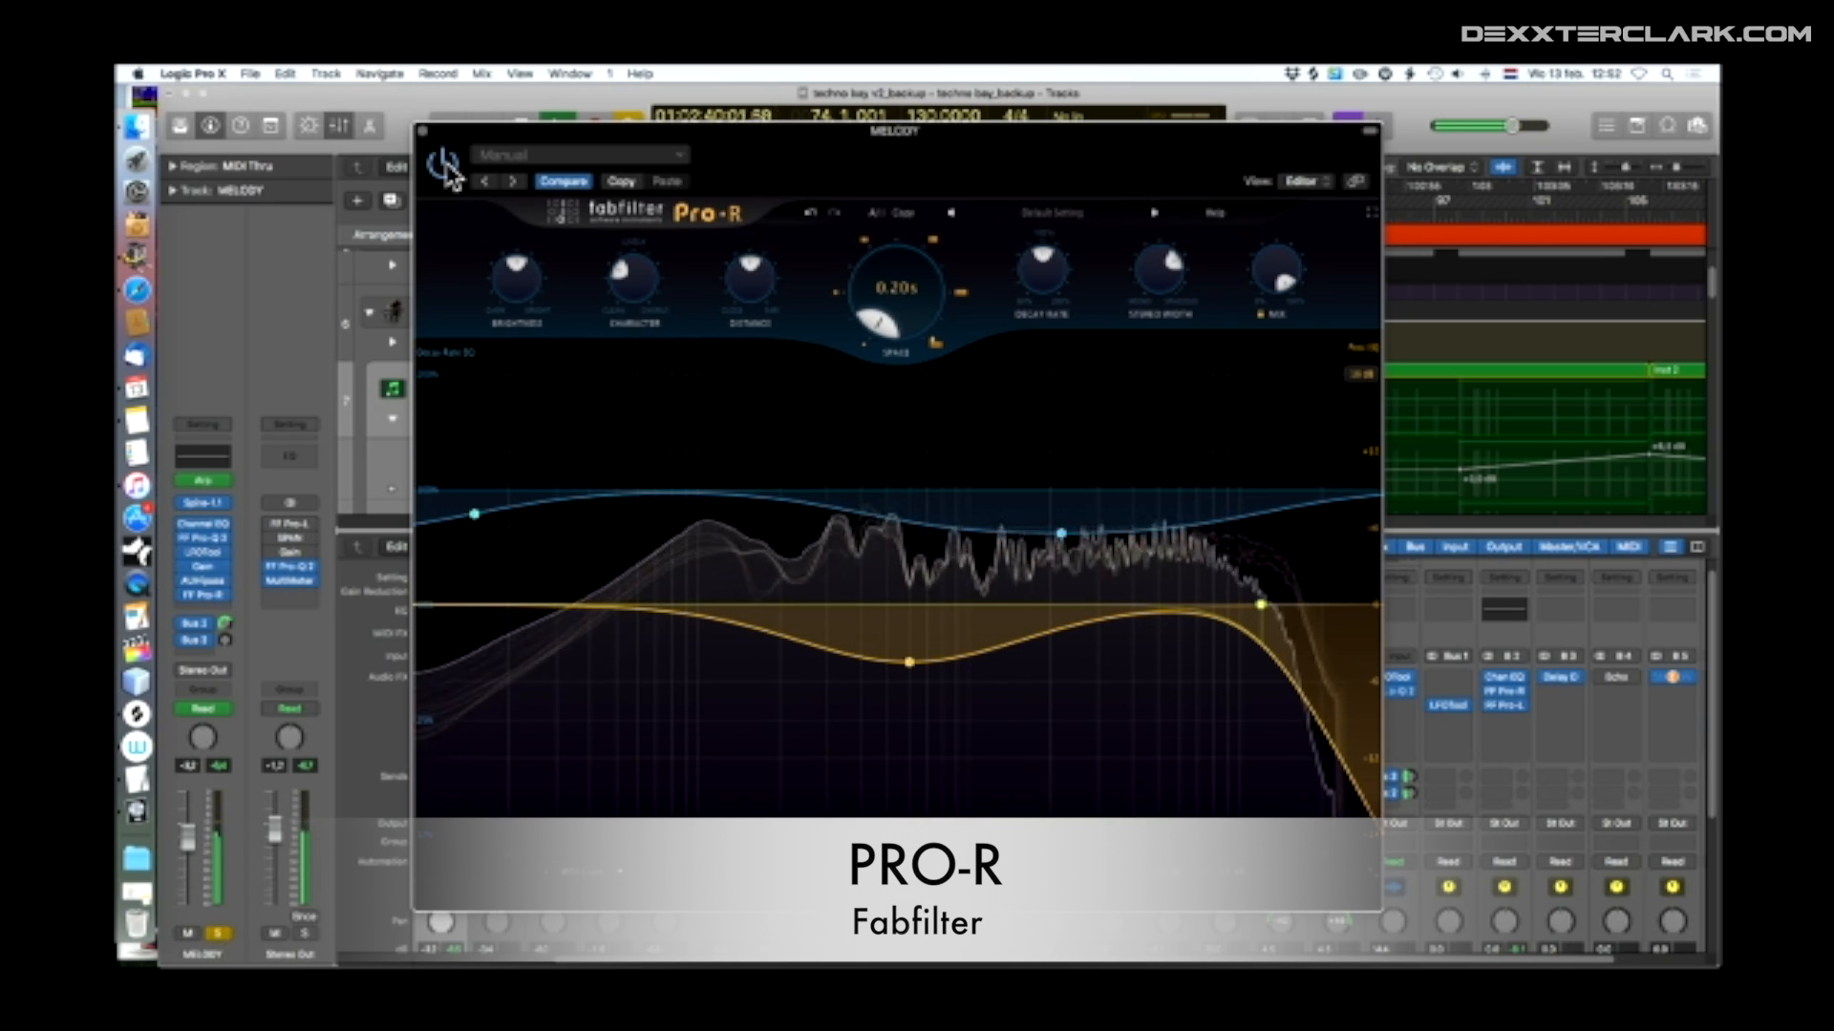
In Logic Pro X, adjust Pro-R's brightness and shape the melody reverb's post EQ with a low cut and a high cut
drag(513, 278, 509, 300)
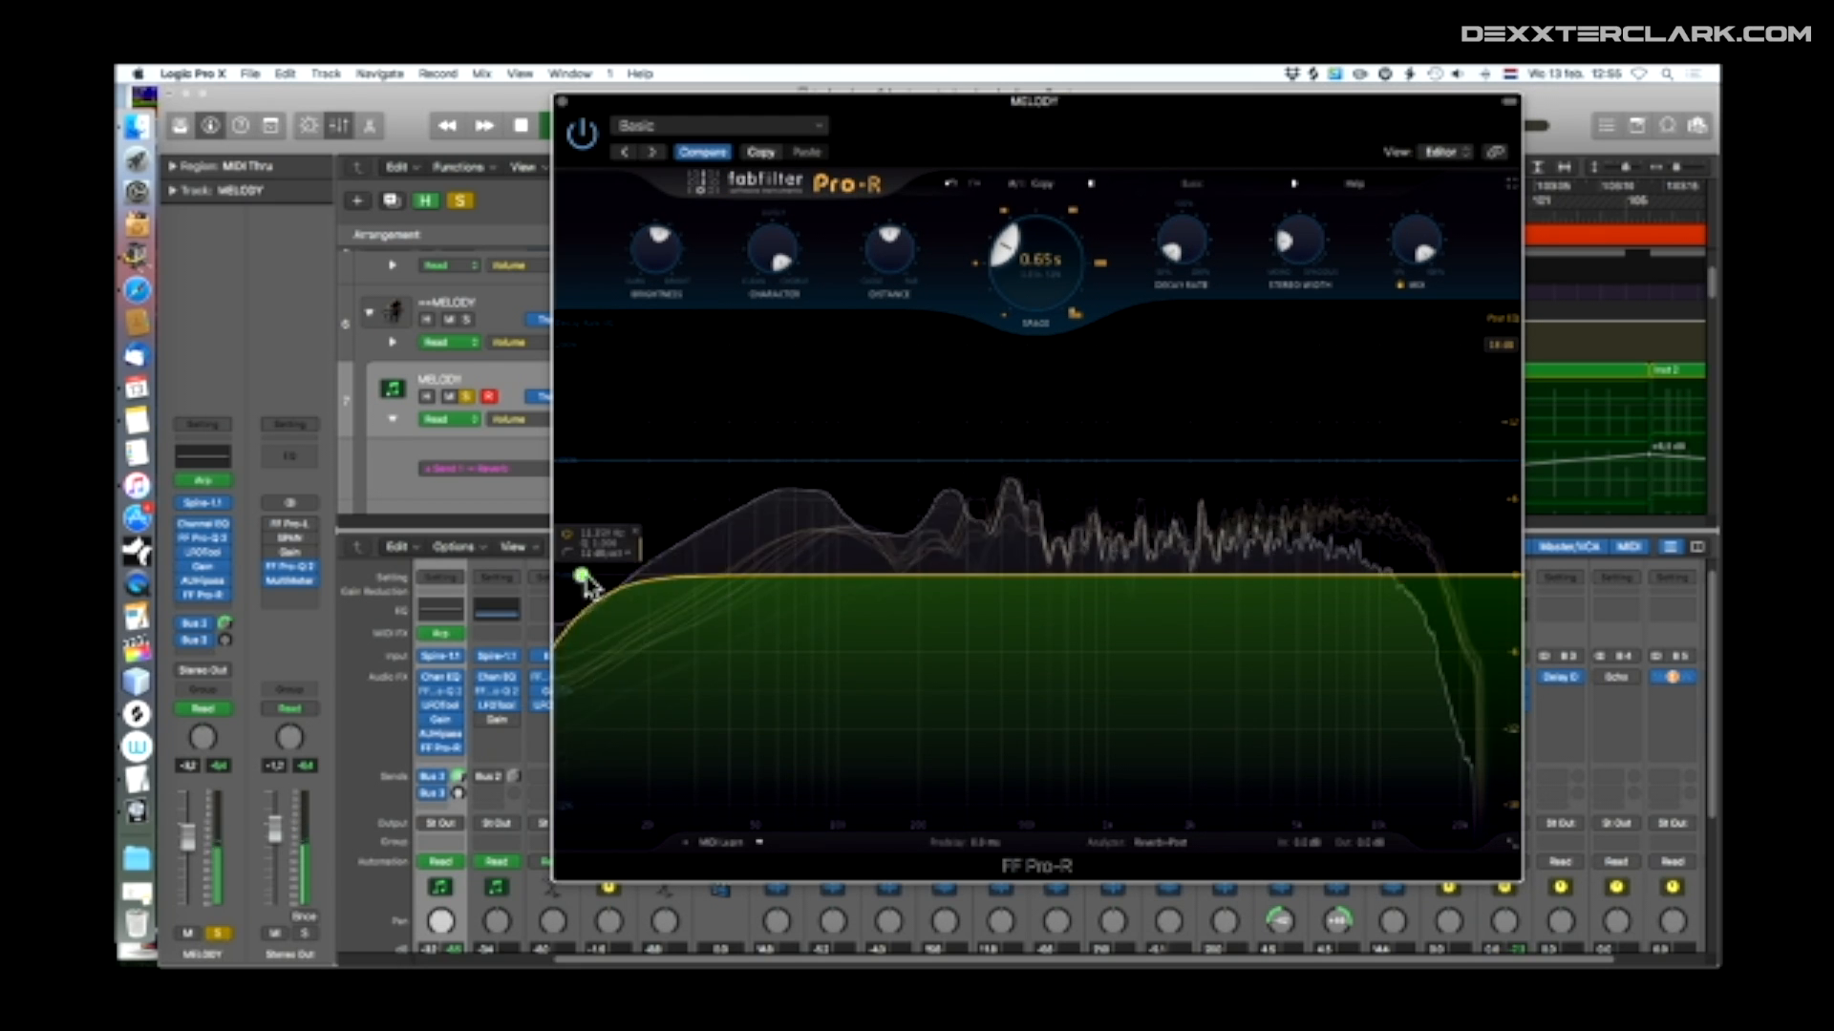
drag(584, 577, 988, 574)
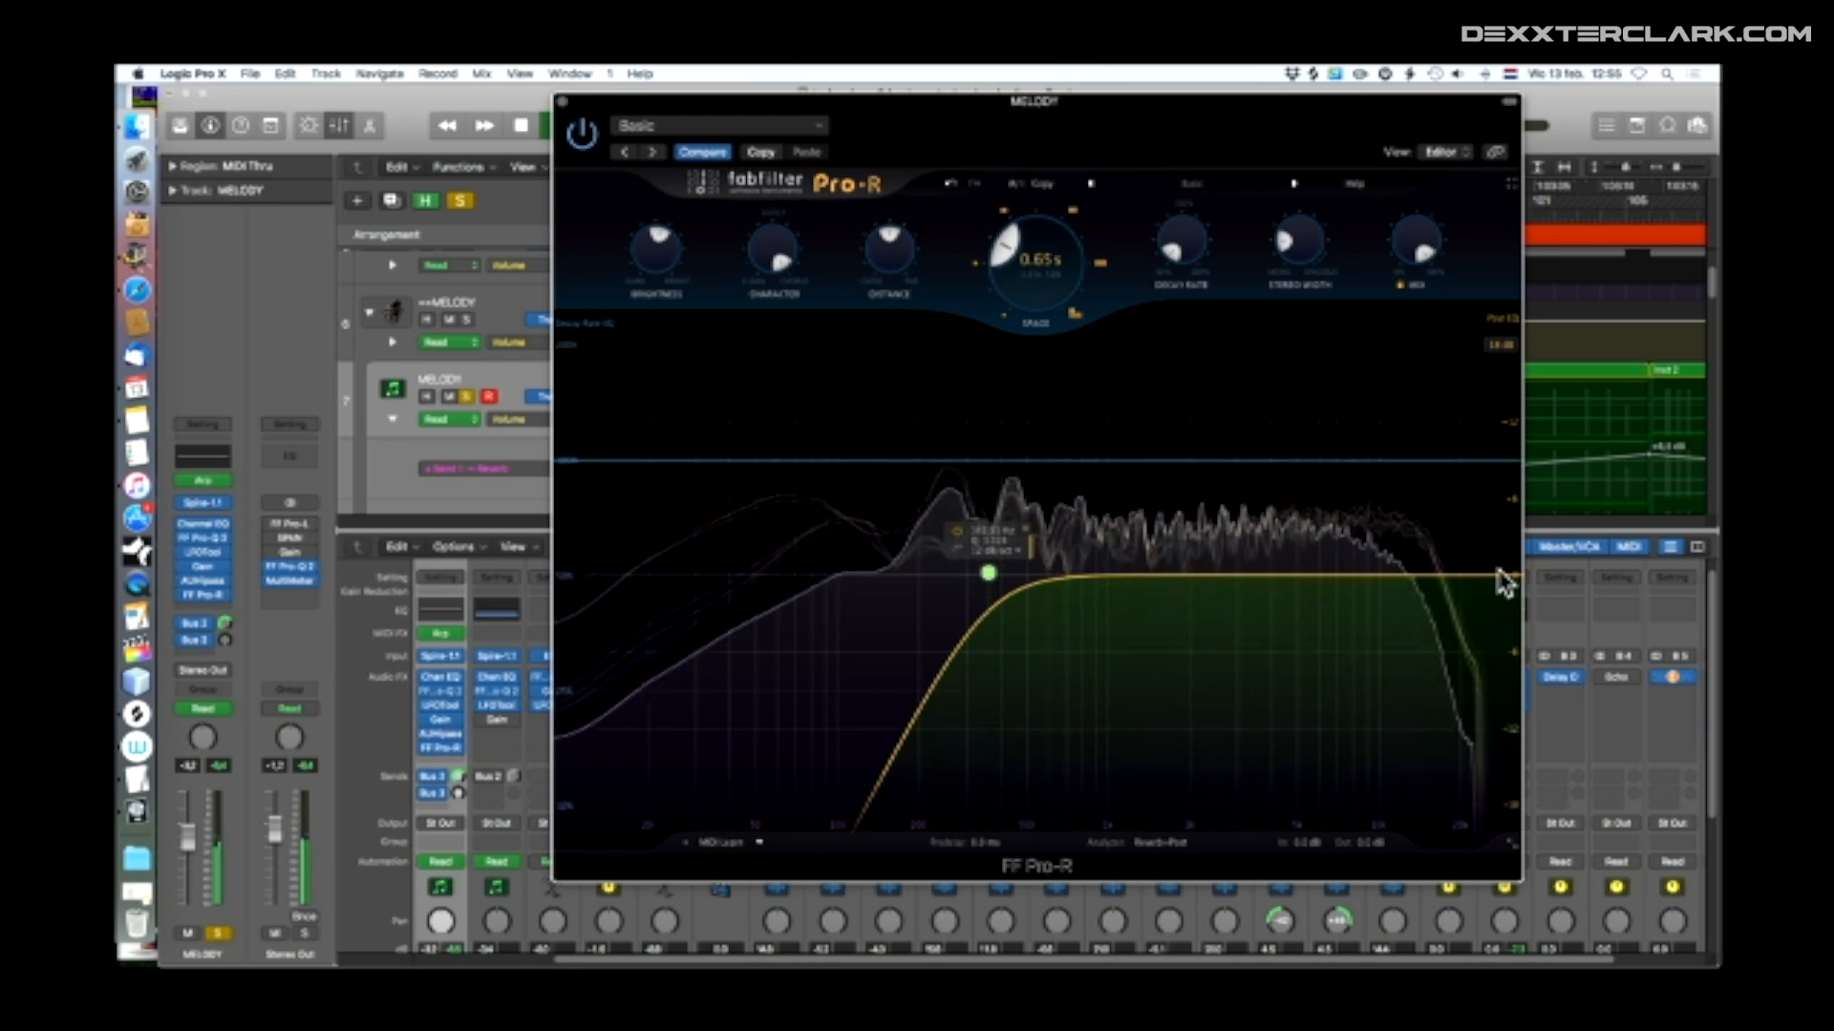
drag(1494, 576, 1406, 578)
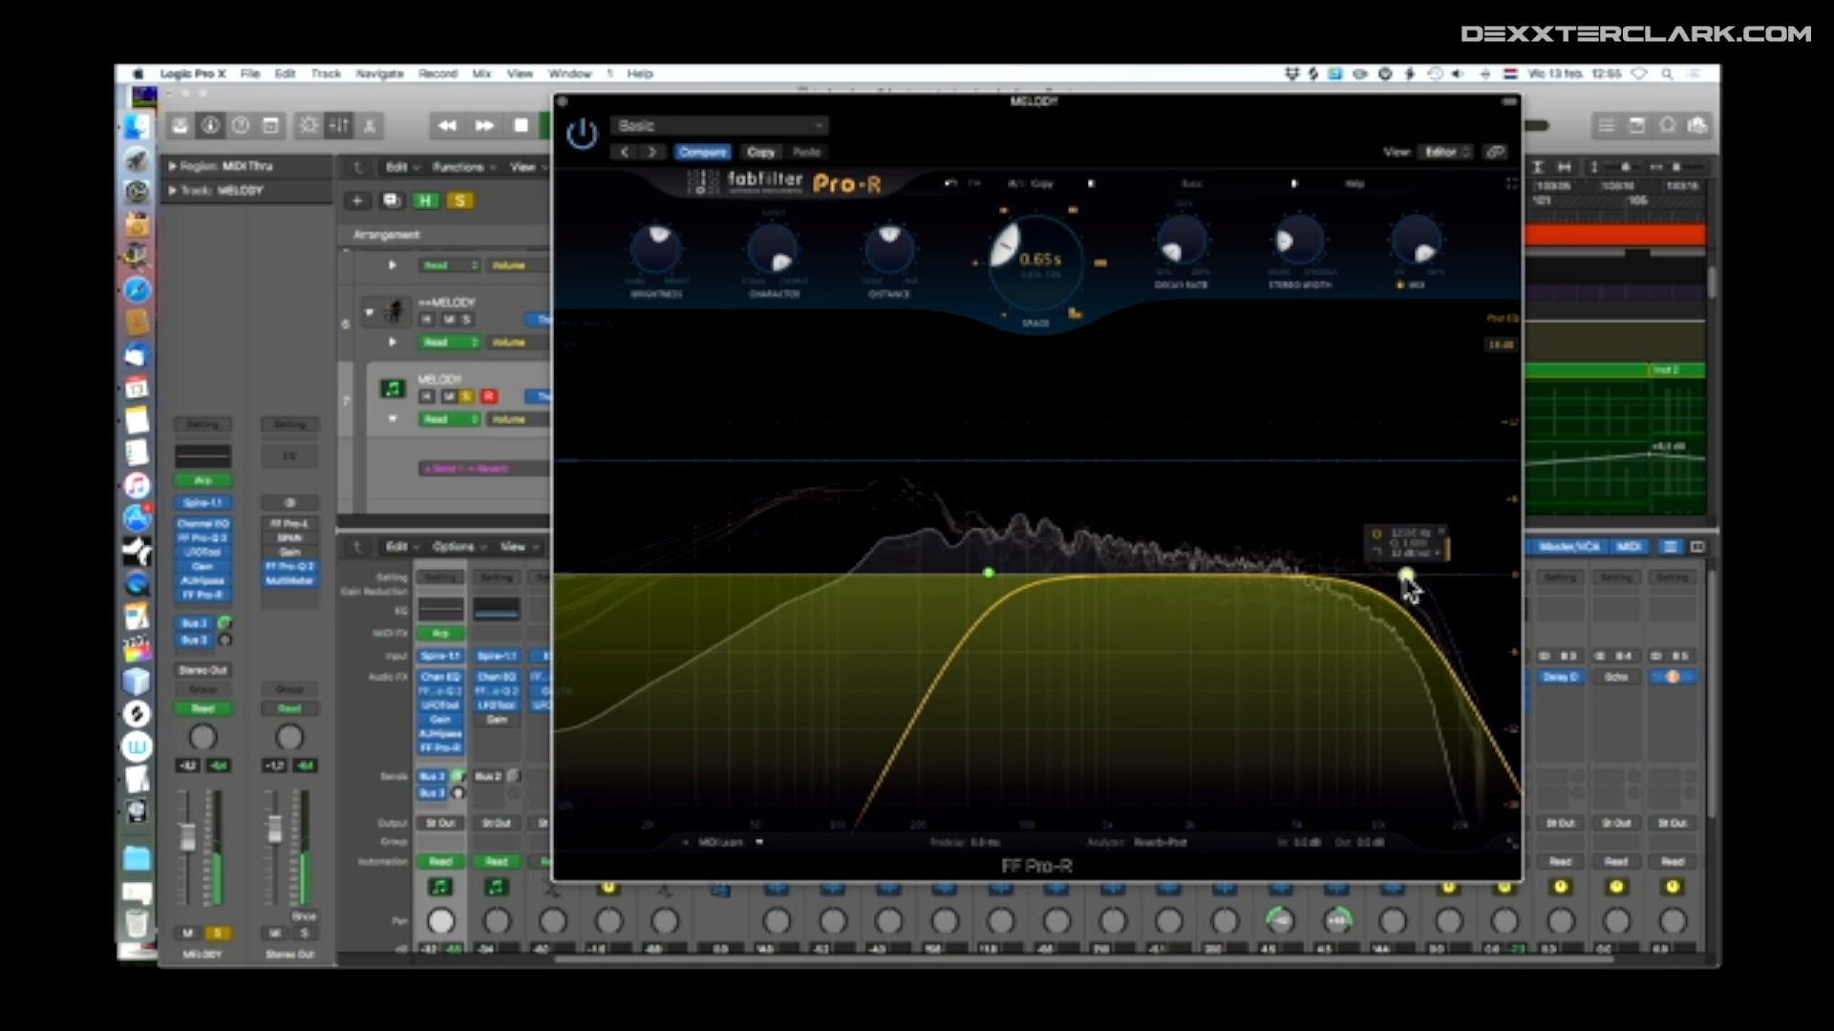
drag(988, 574, 797, 568)
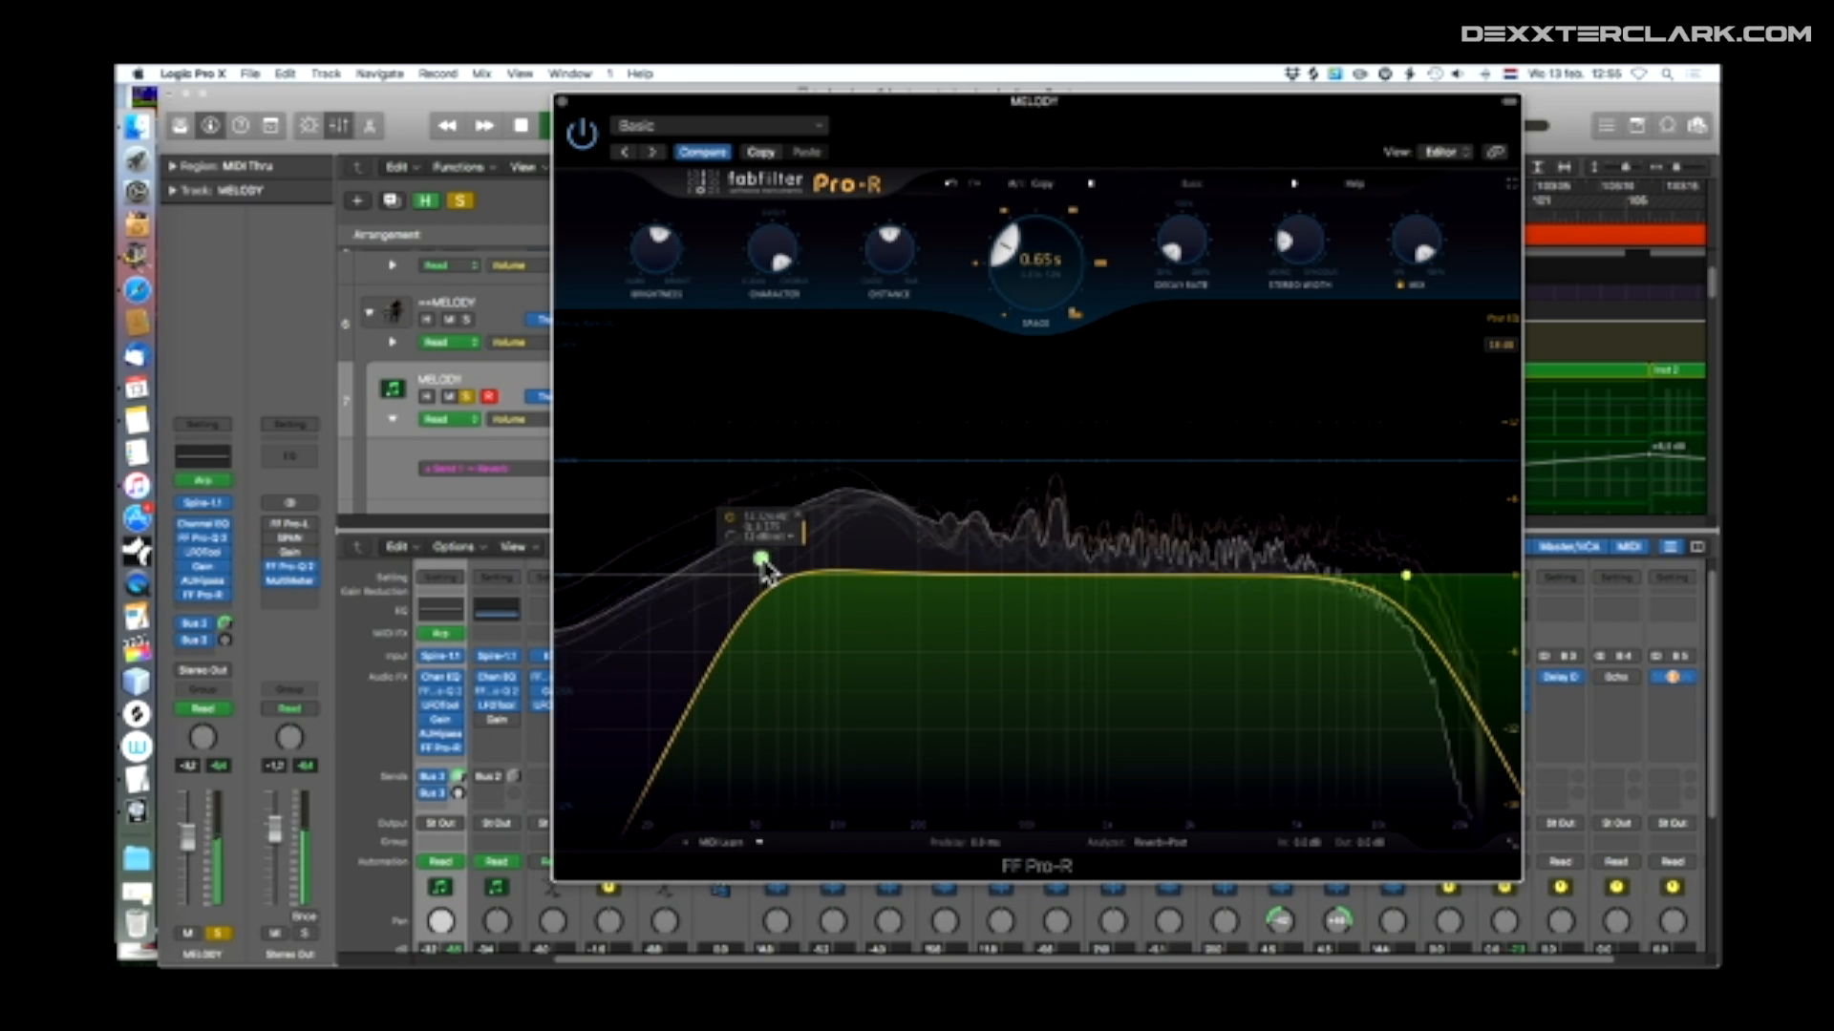
drag(769, 564, 981, 577)
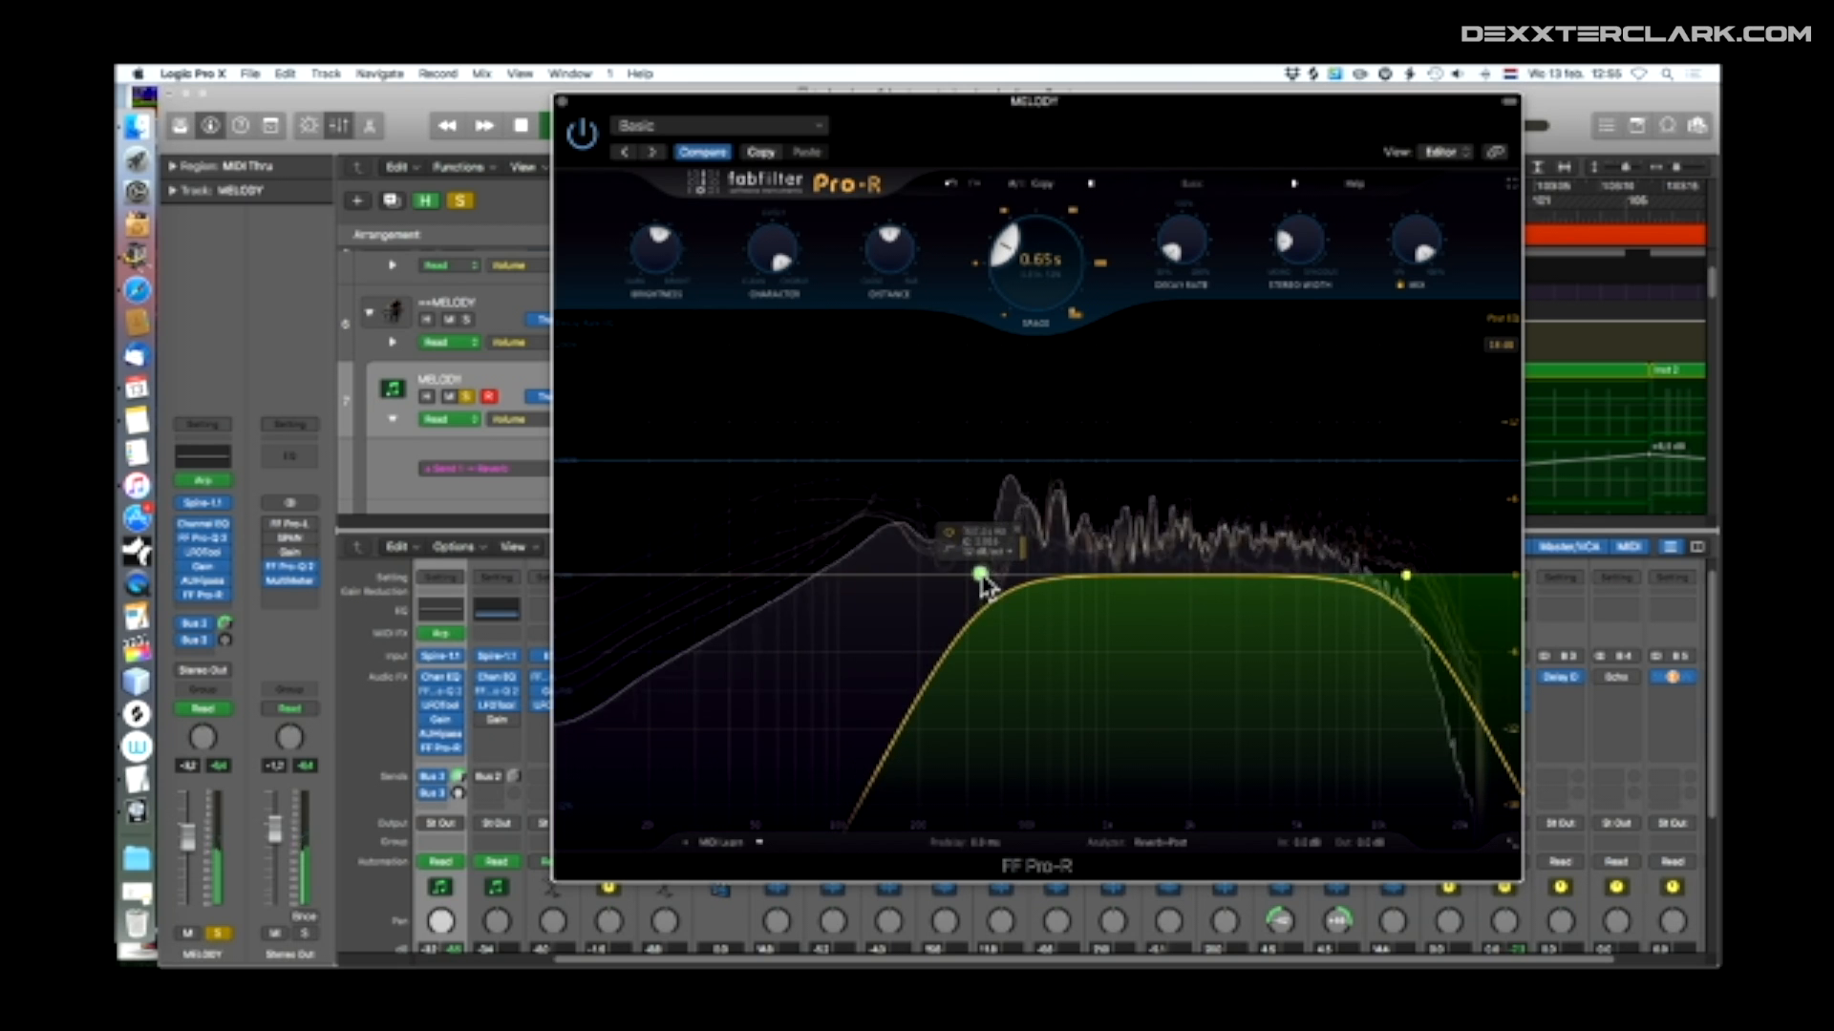
Adjust the Space setting of the Pro-R reverb to vary its decay time
drag(1004, 250, 1031, 312)
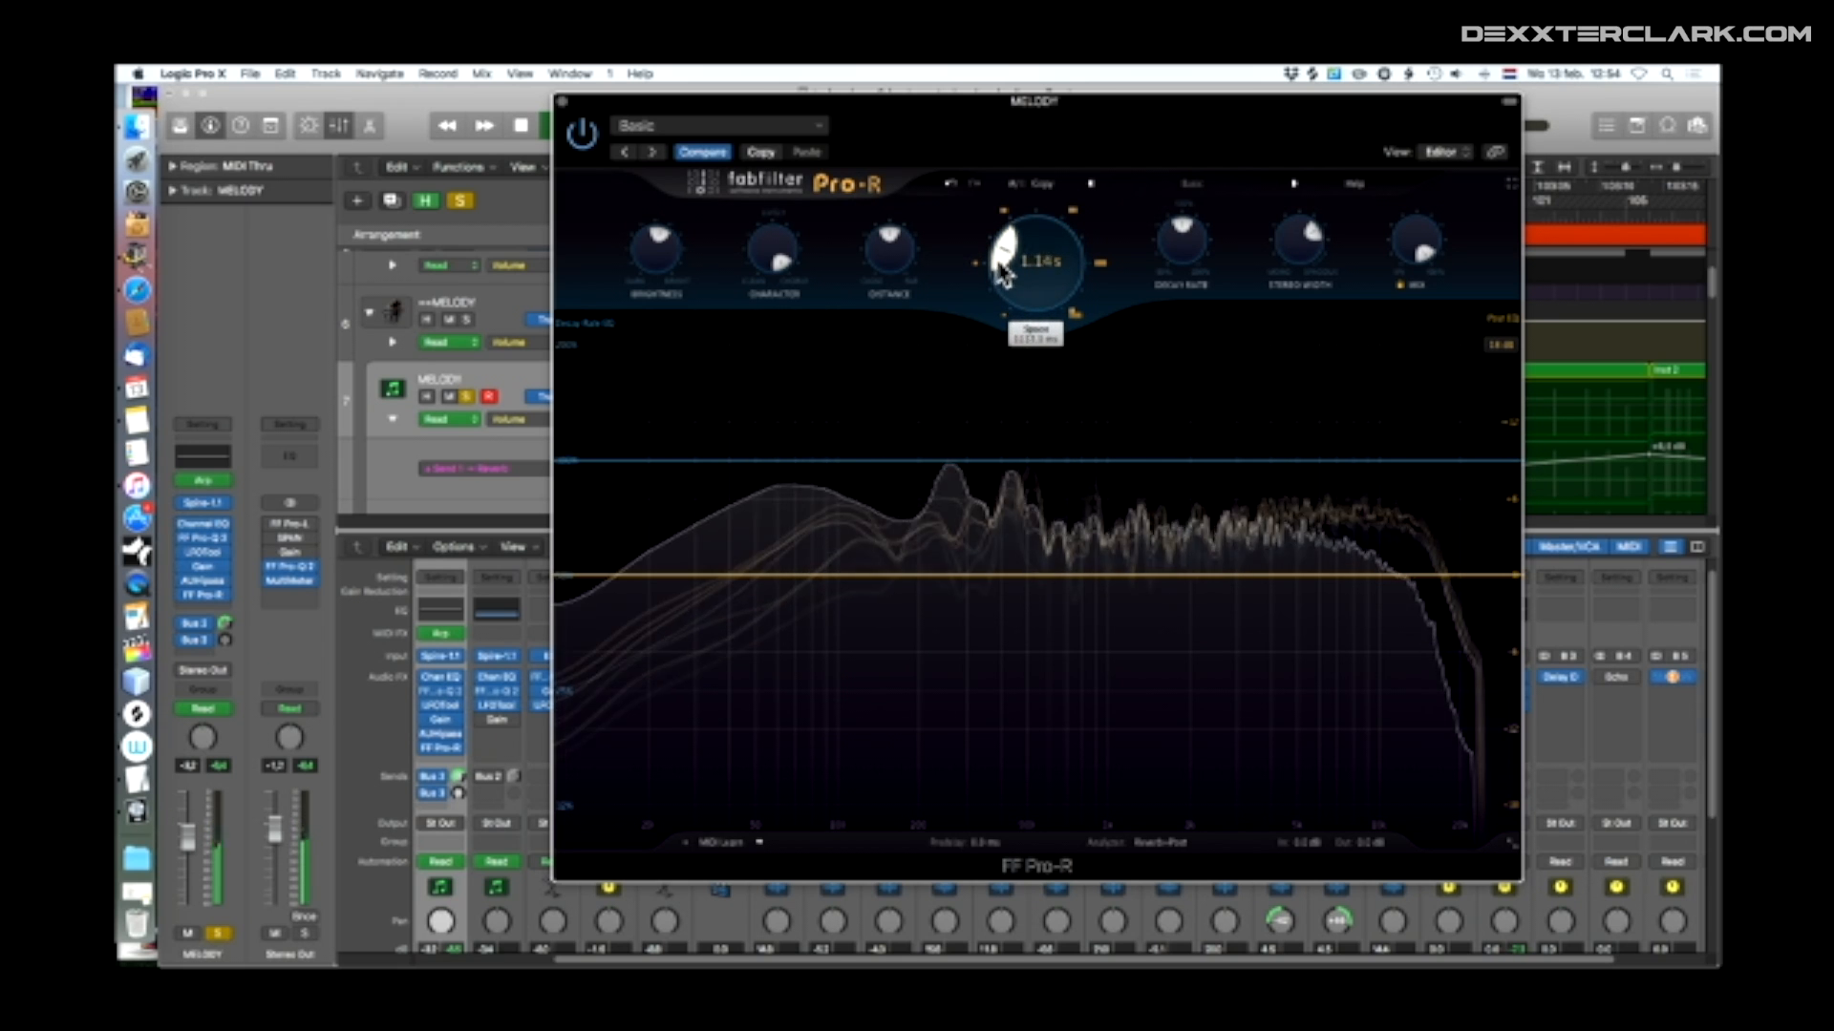
drag(1031, 239, 1063, 267)
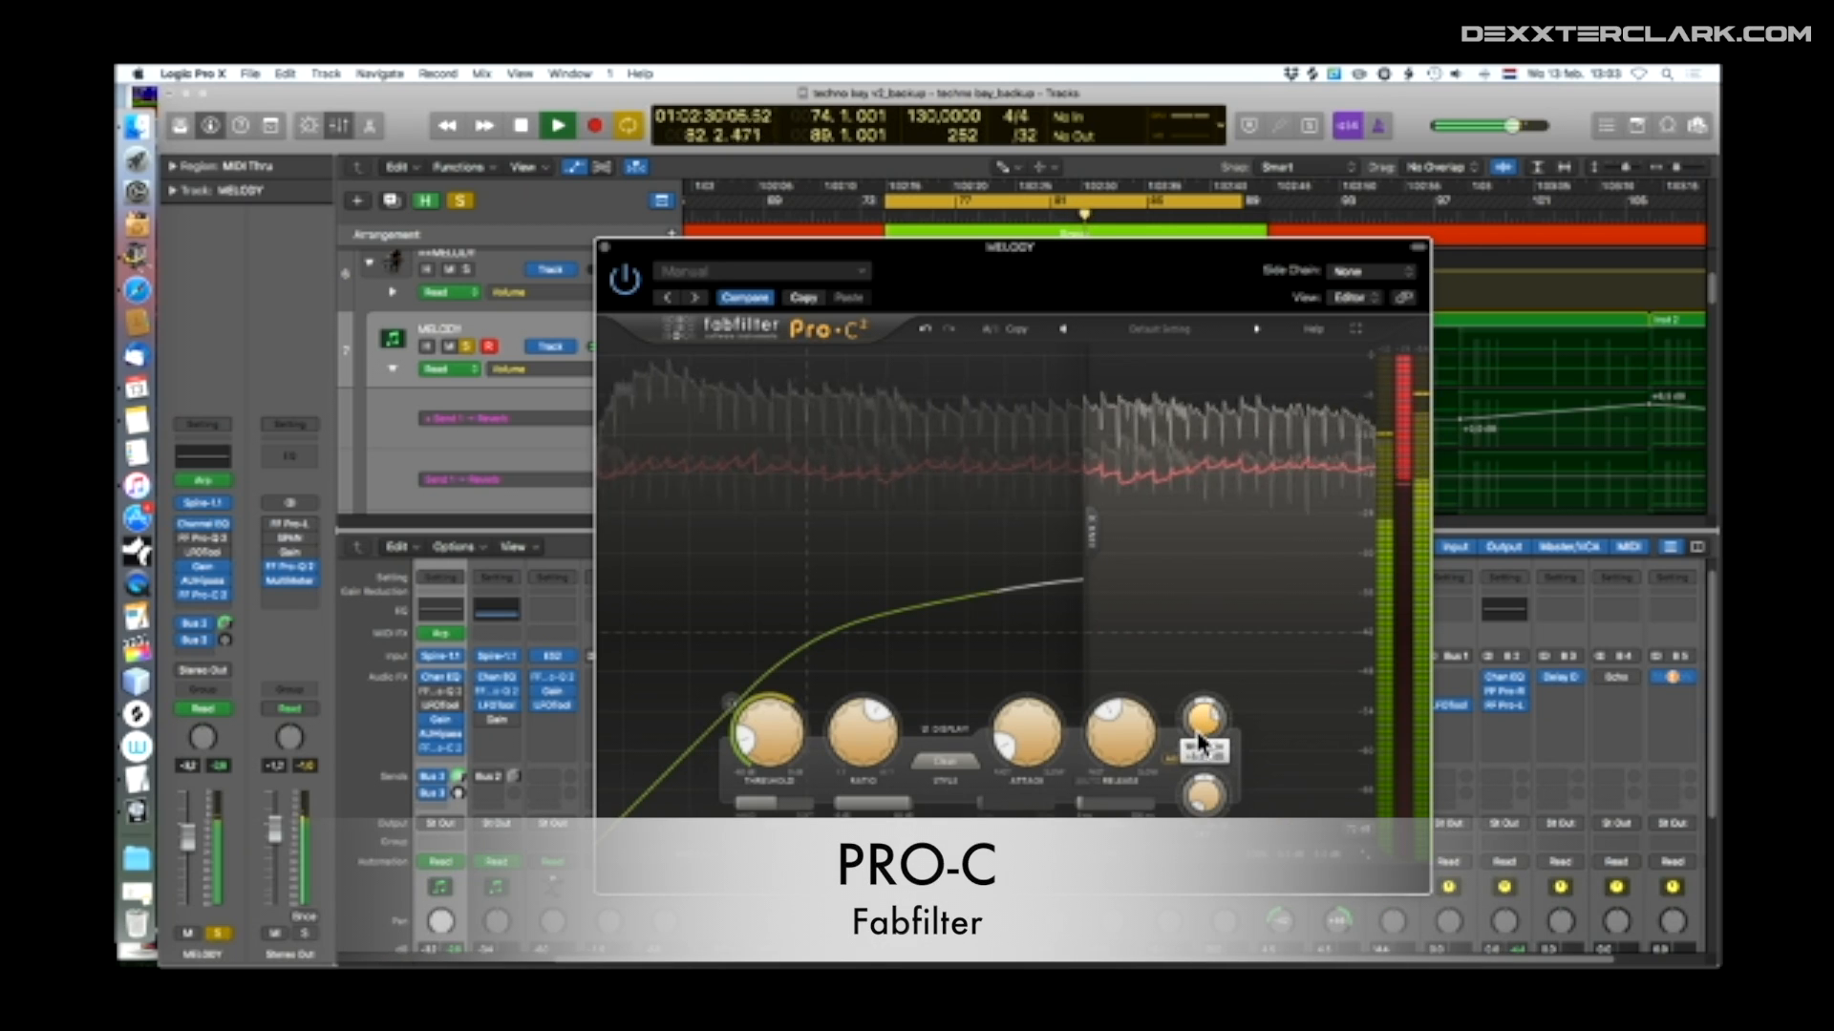
Adjust the threshold and ratio of the Pro-C 2 compressor on the MELODY track
drag(765, 738, 785, 672)
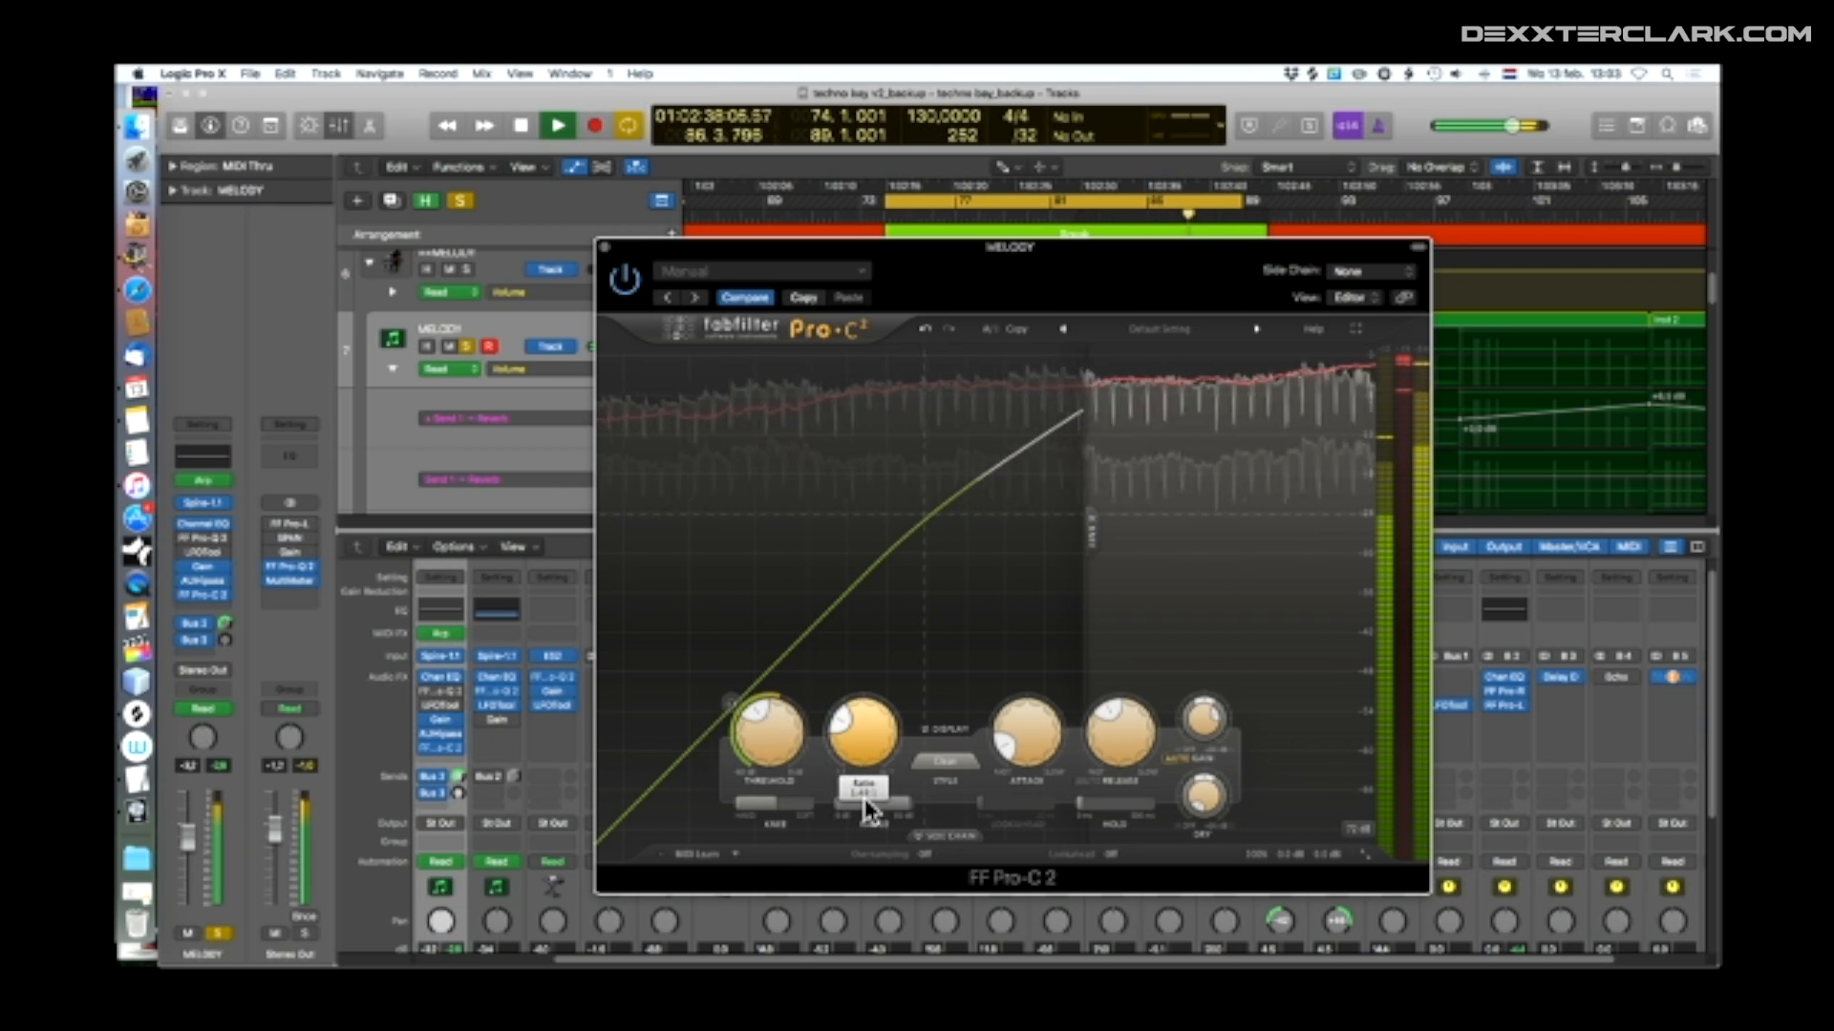
drag(868, 813, 841, 734)
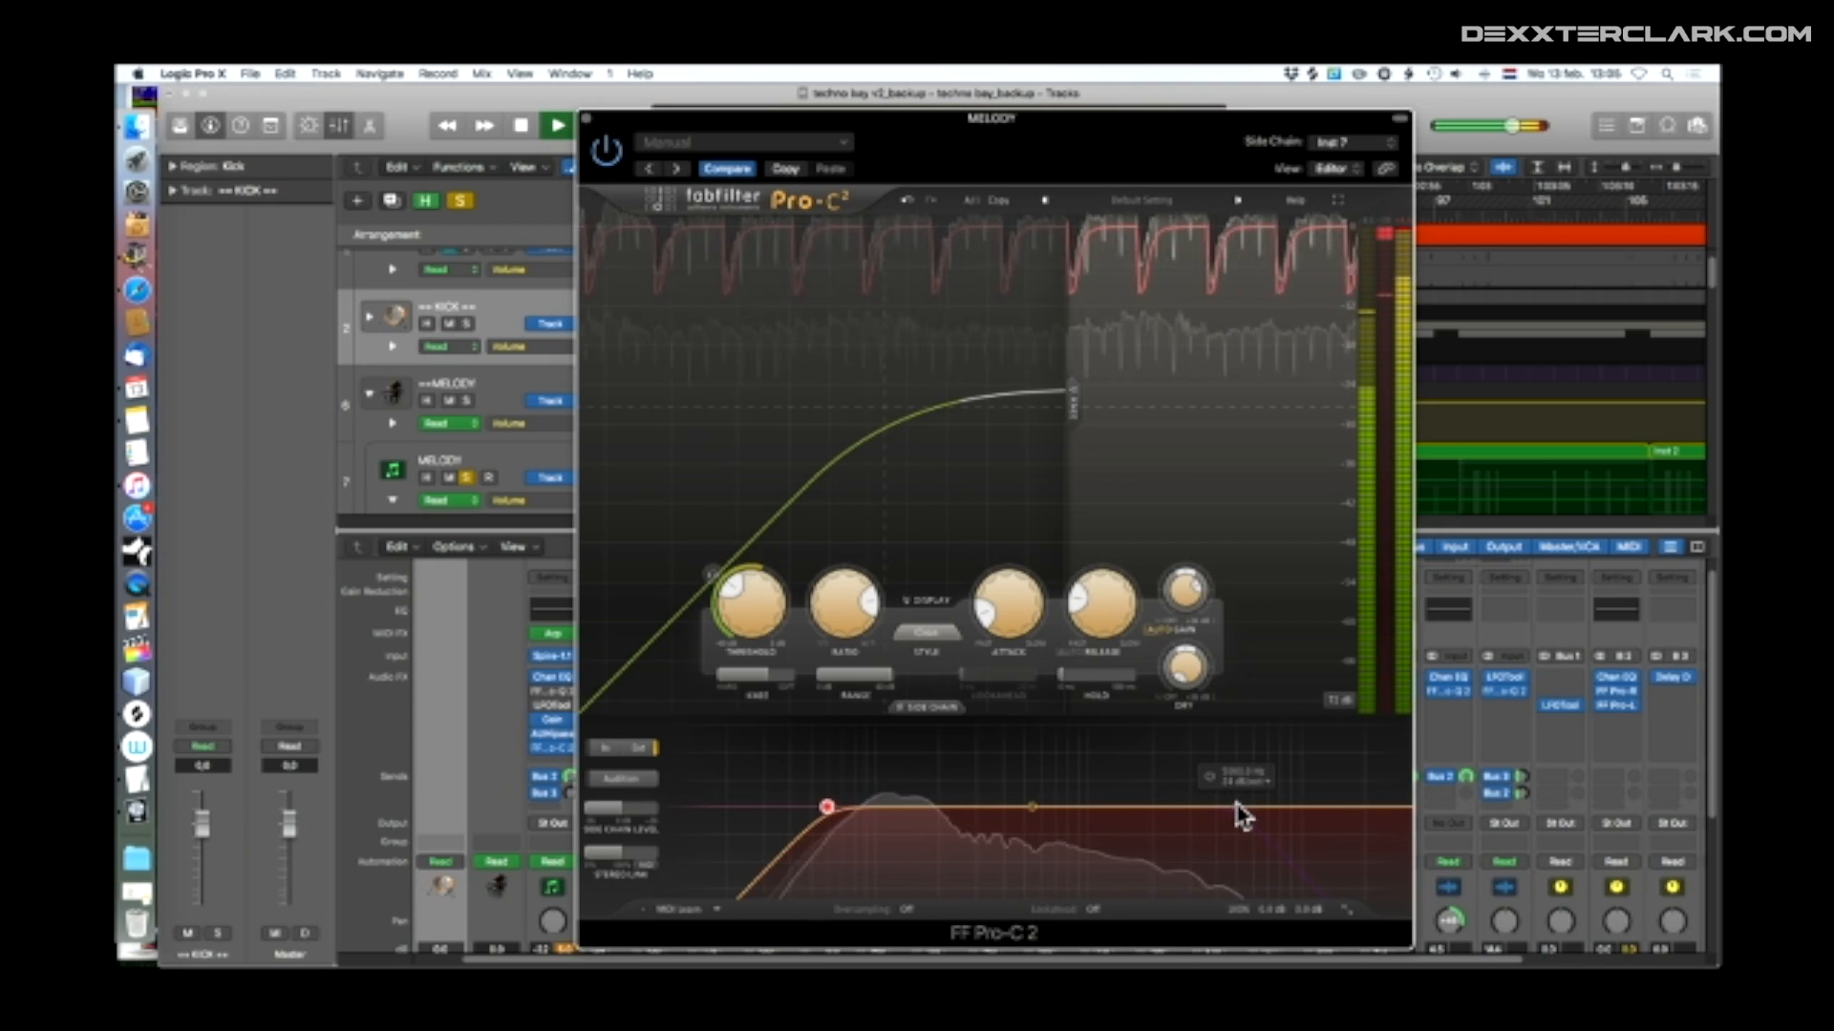
Enable the high-cut band in the Pro-C 2 side-chain EQ, lower its frequency and raise the low-cut frequency
right_click(1236, 808)
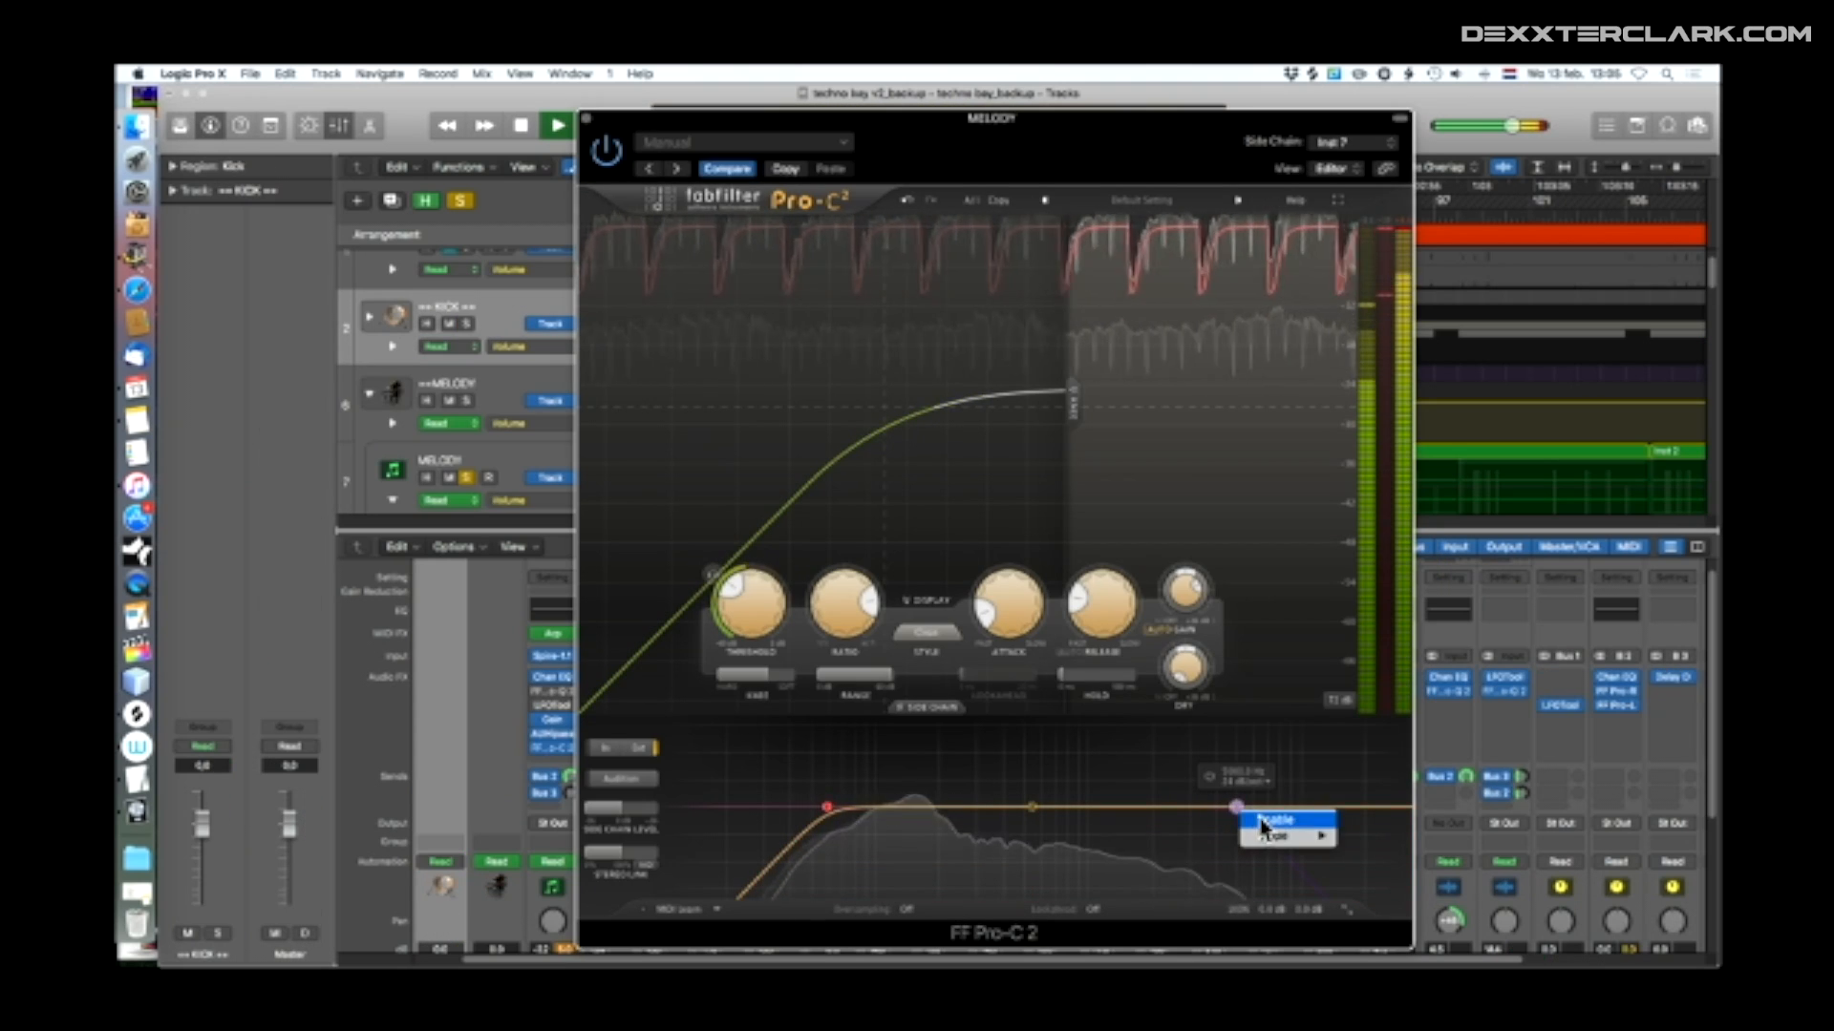
click(1270, 821)
drag(1239, 809, 1062, 806)
drag(828, 807, 1114, 811)
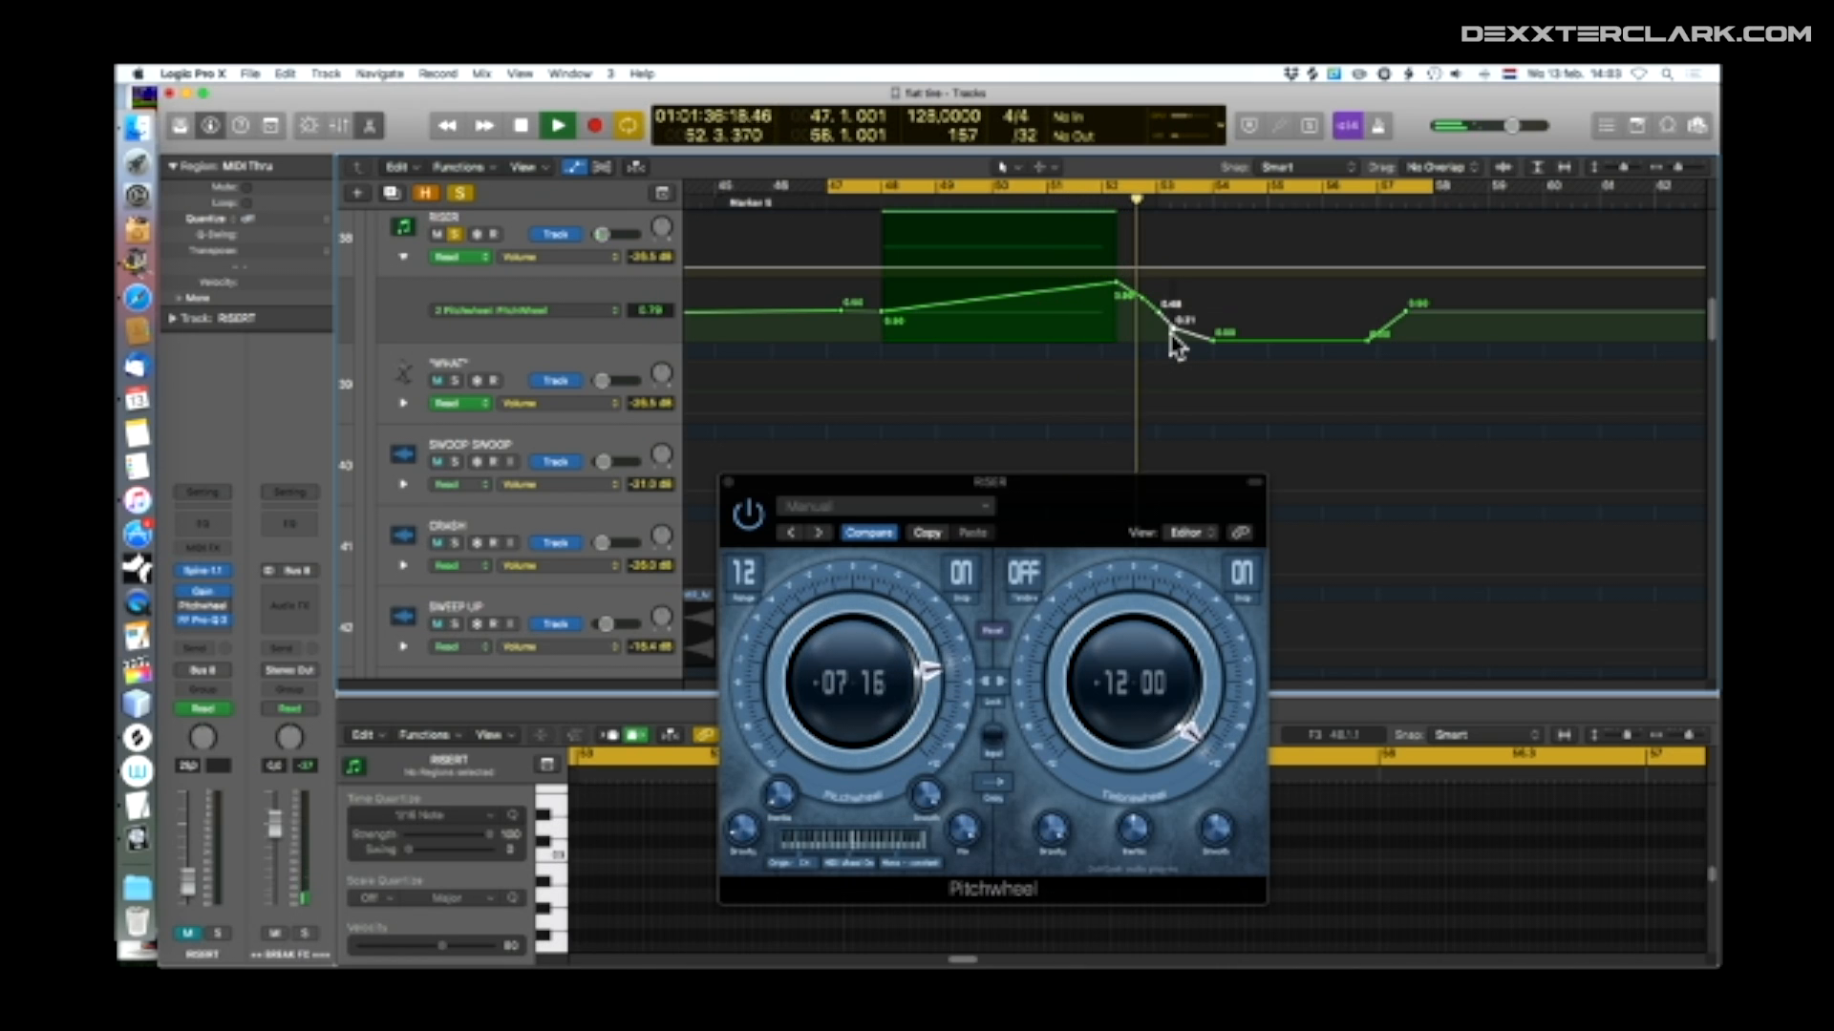
Toggle solo on the RISER track
click(455, 234)
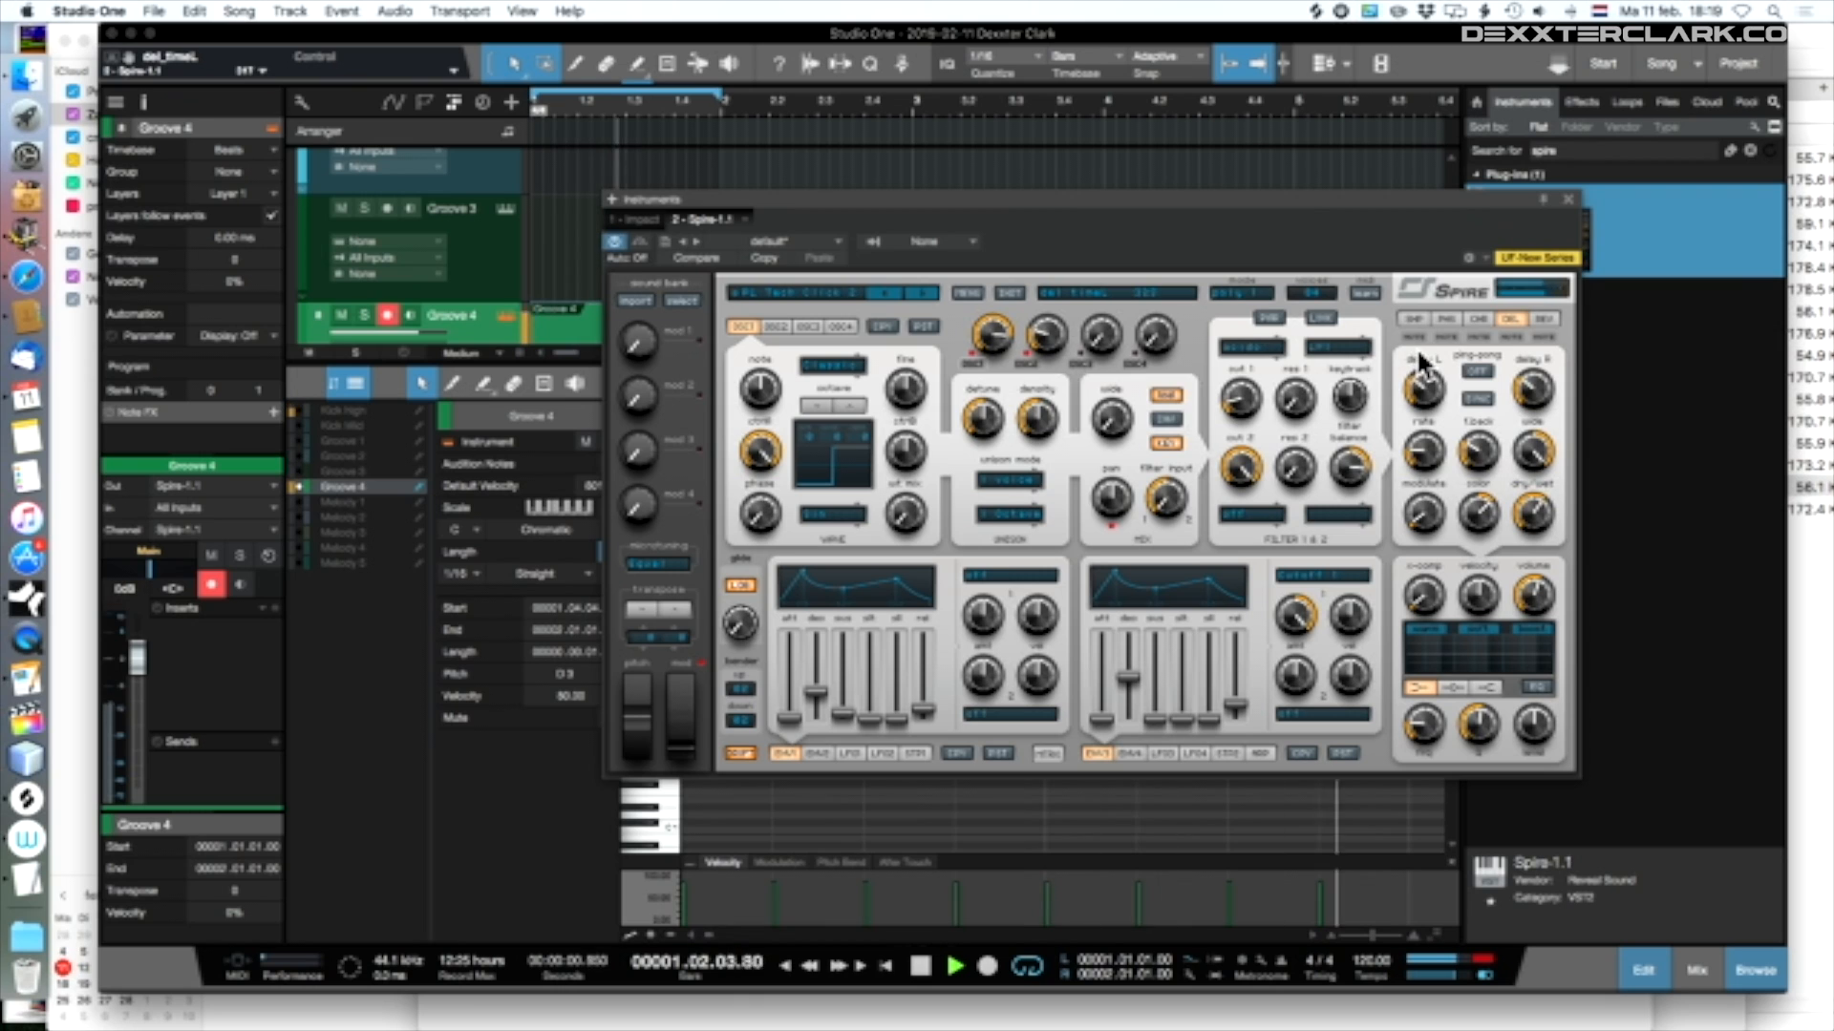
In Studio One, adjust Spire's delay rate and advance through its bass presets to BA Chorus
drag(1423, 466, 1468, 532)
click(917, 292)
click(916, 292)
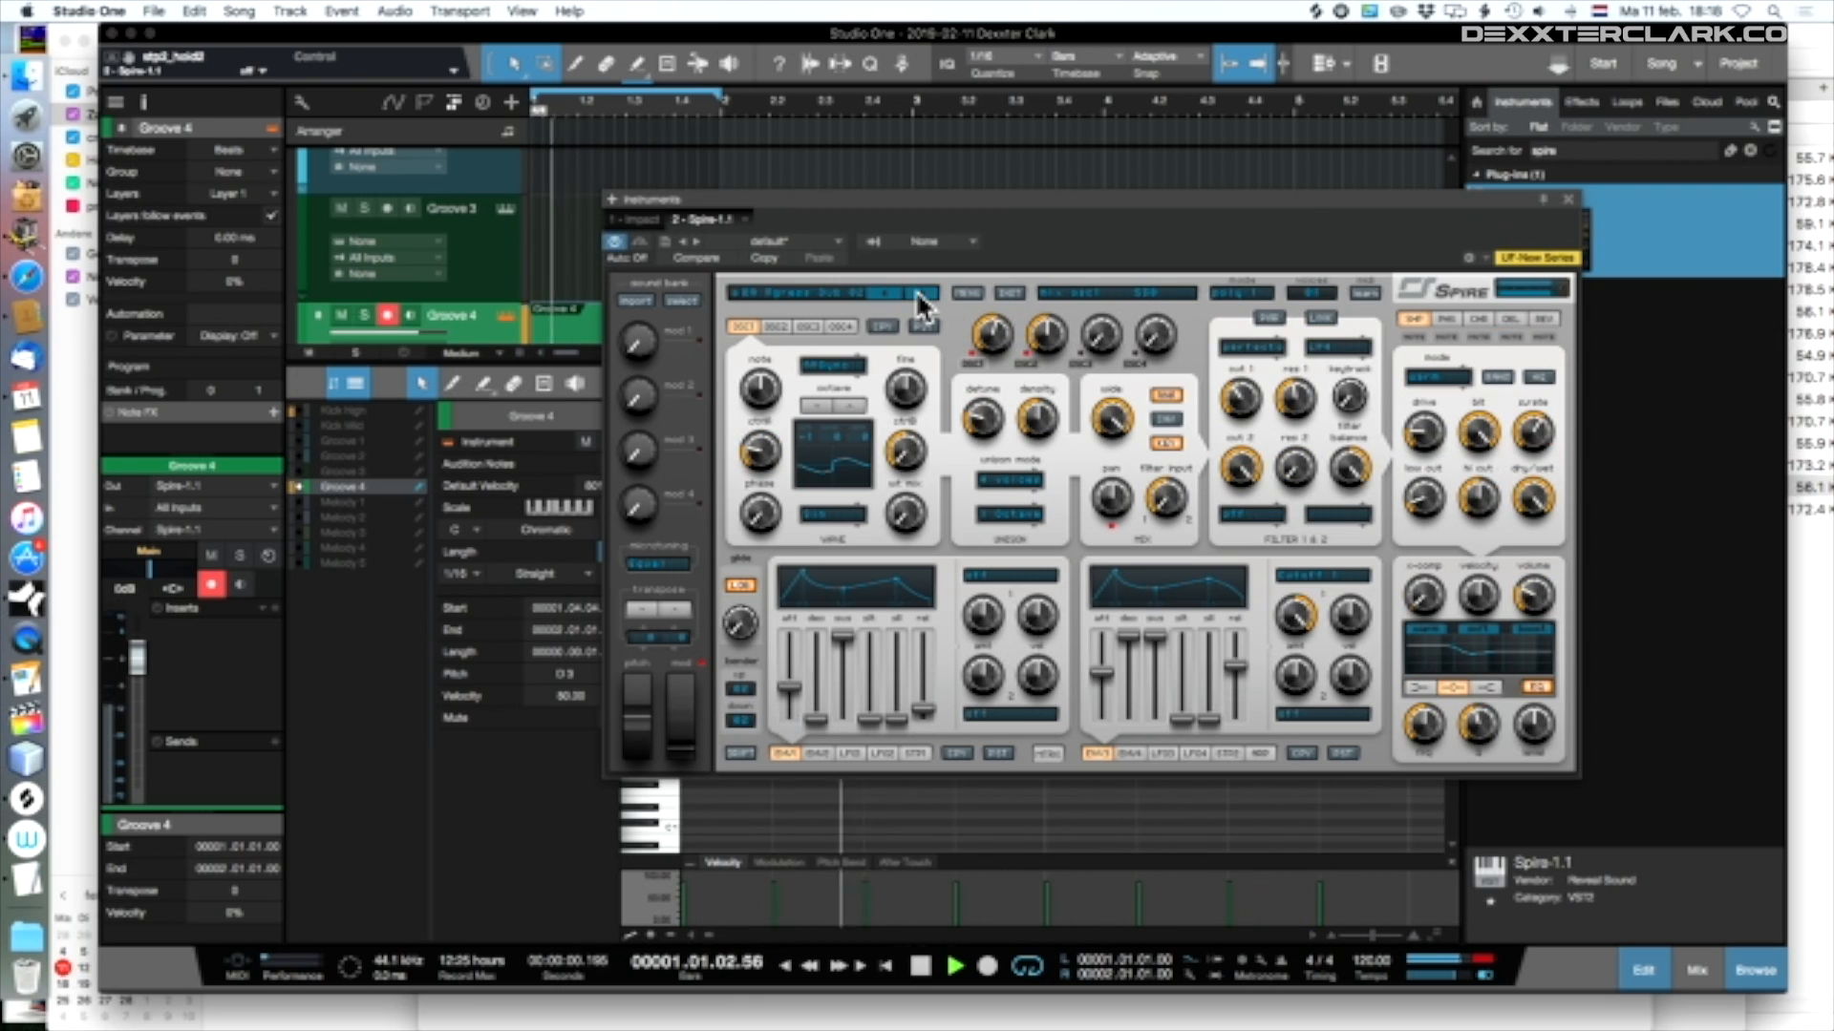
click(917, 293)
Load the LD InSPIRation SK preset in Spire and advance through the following lead presets to past LD Metro
click(829, 292)
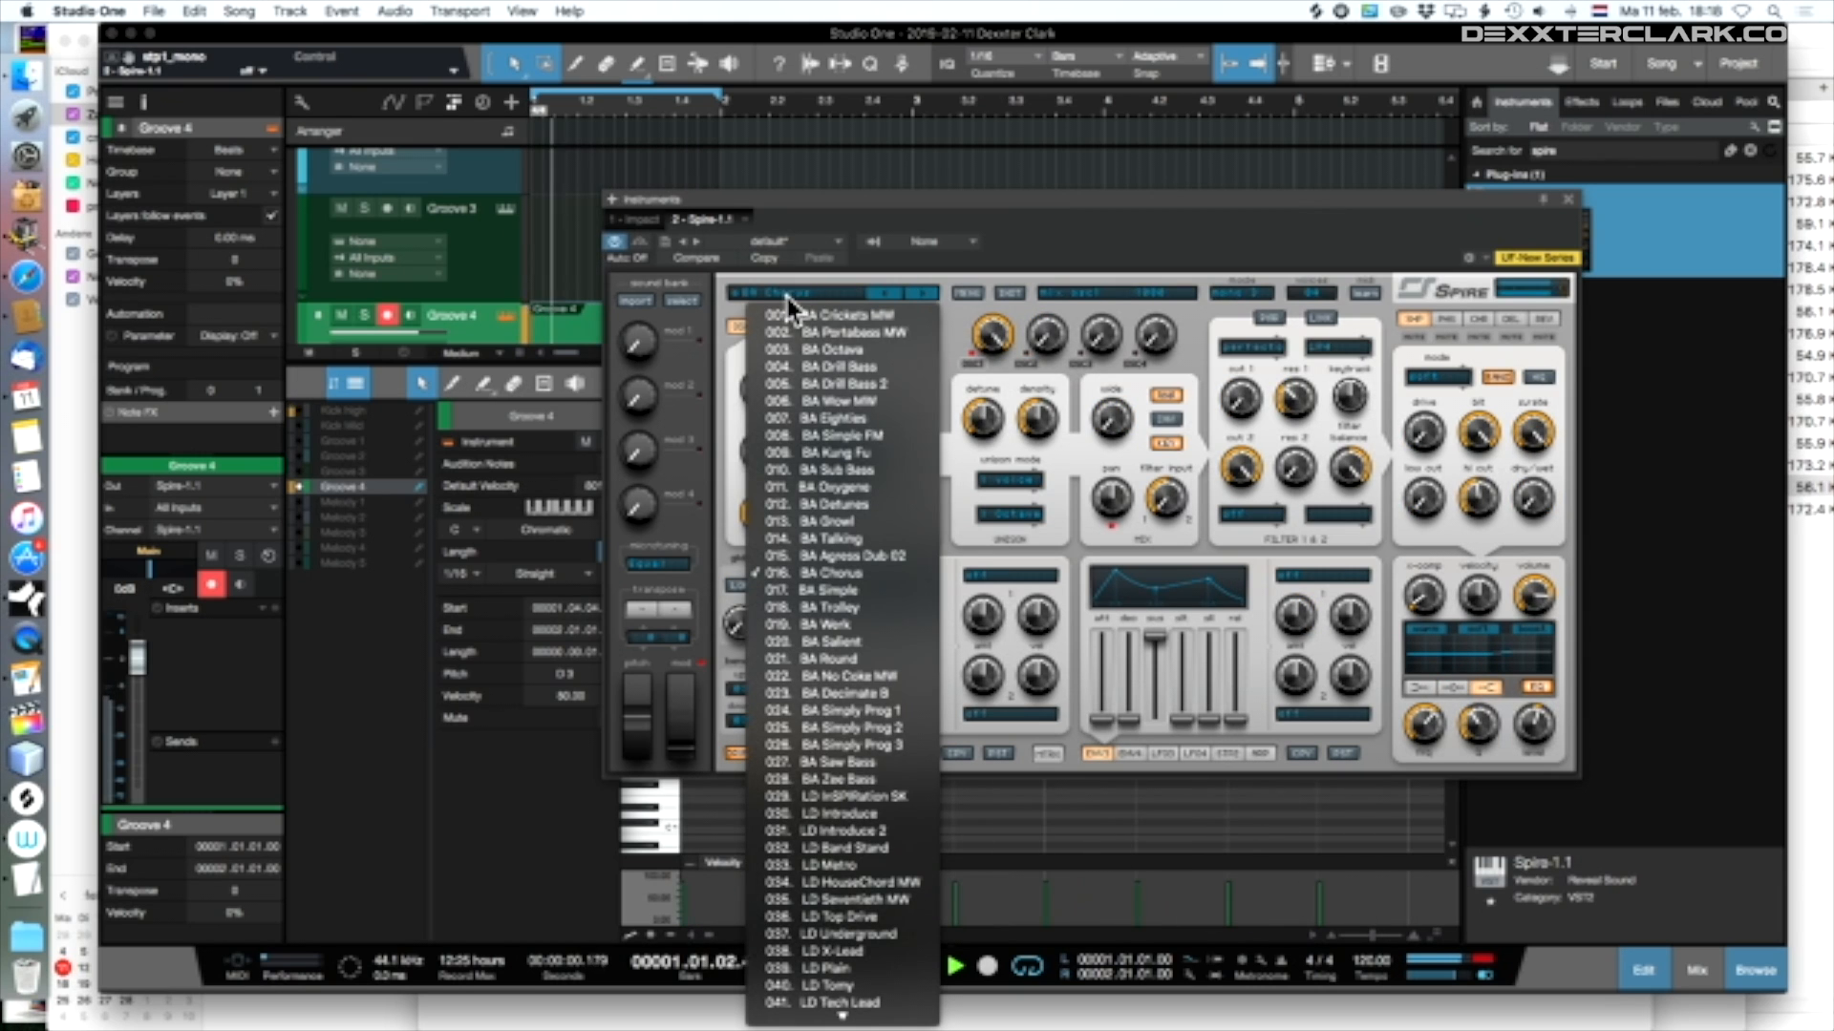
click(845, 796)
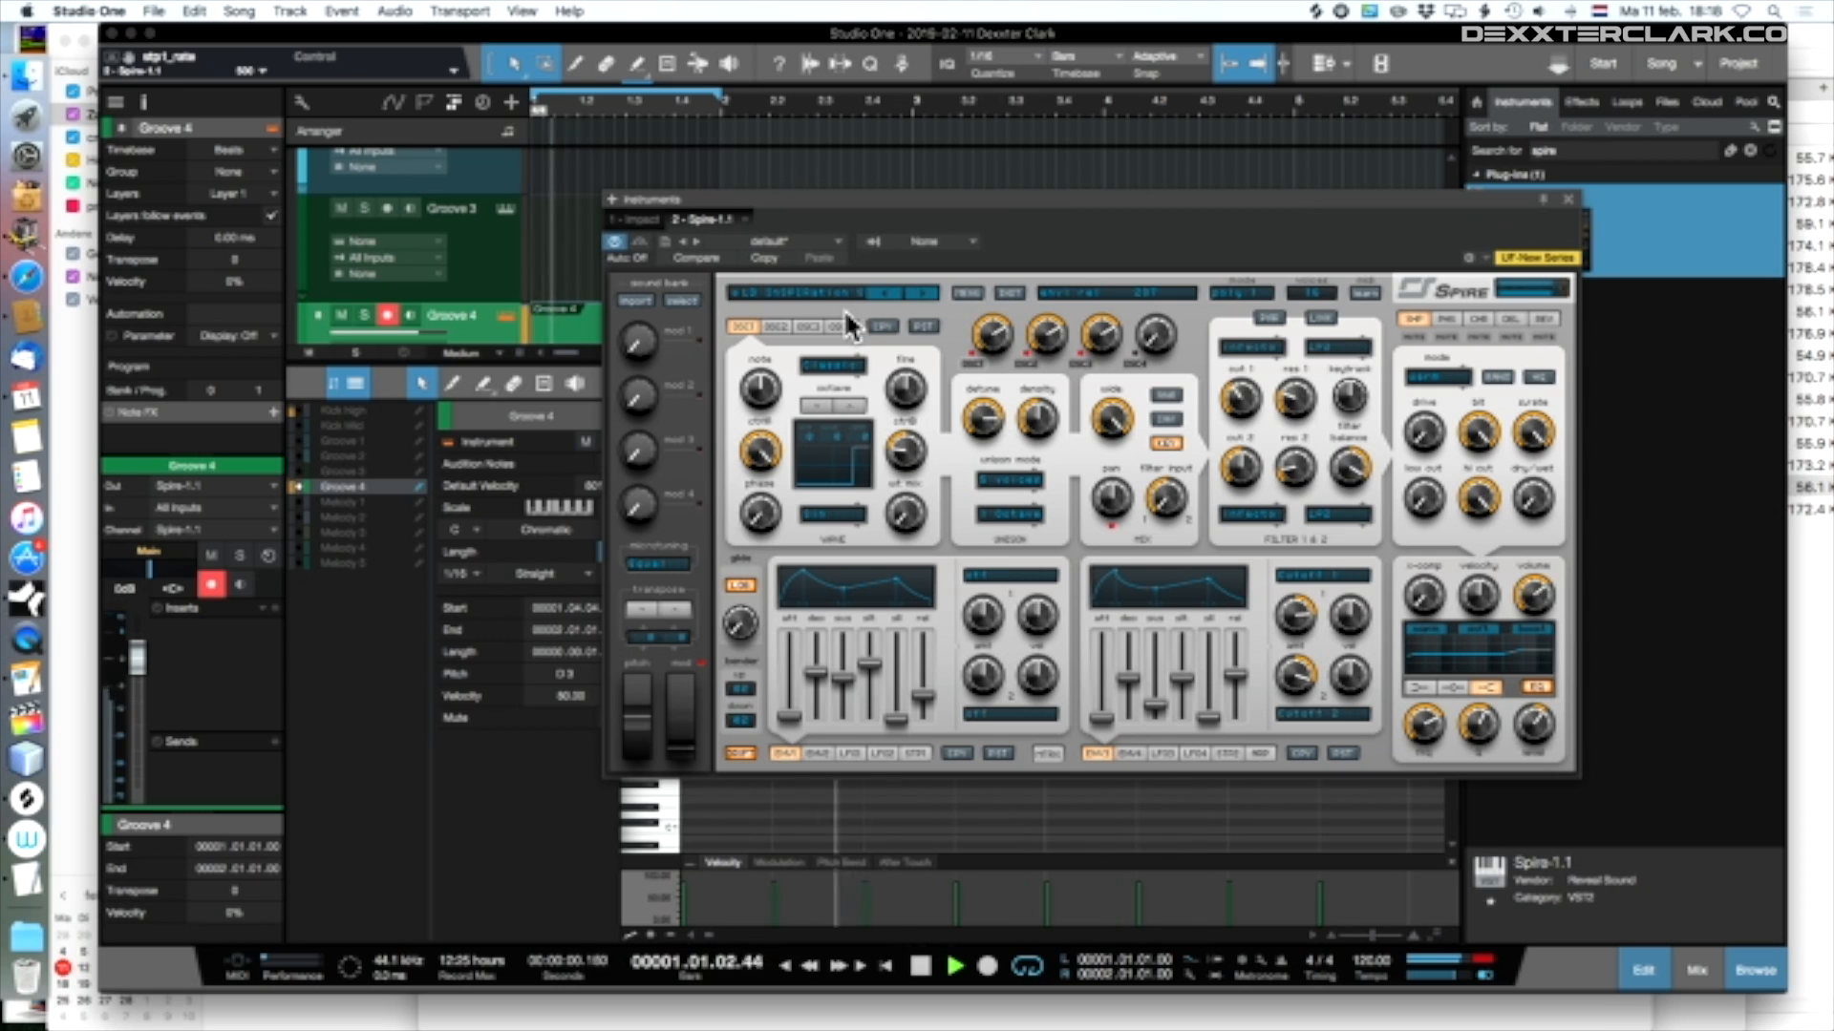
click(920, 288)
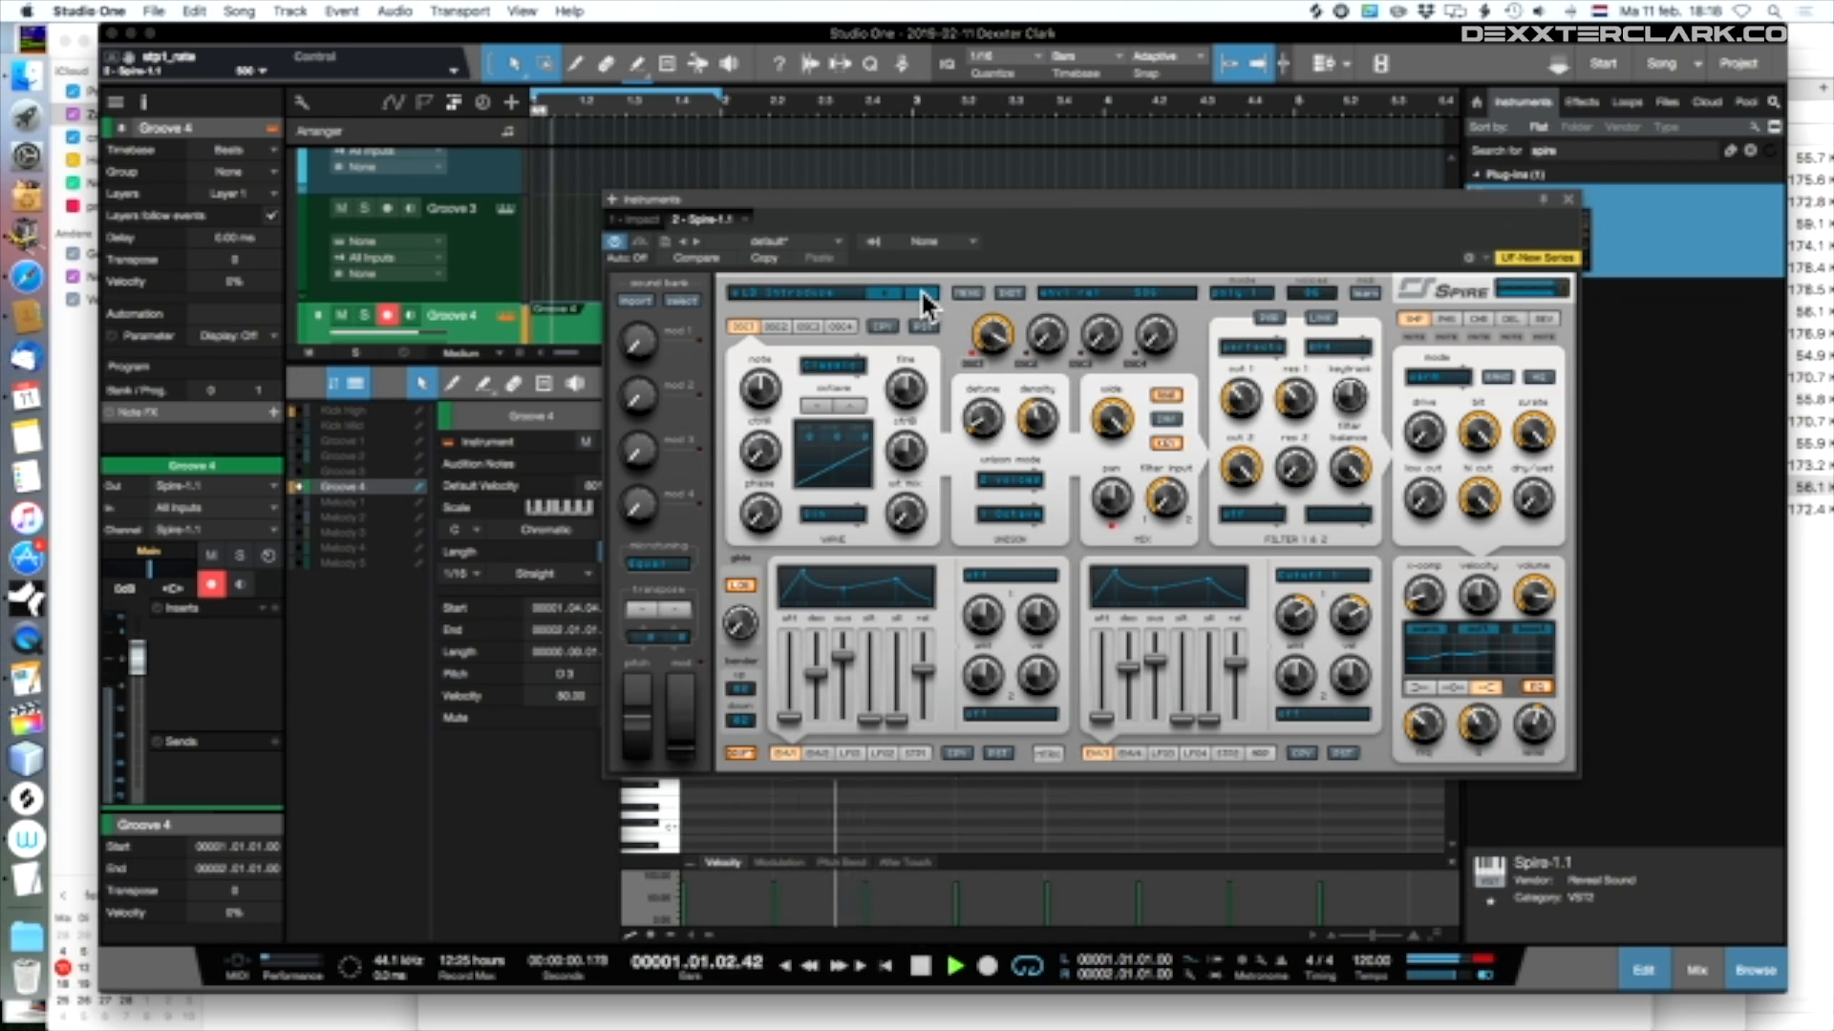
click(920, 289)
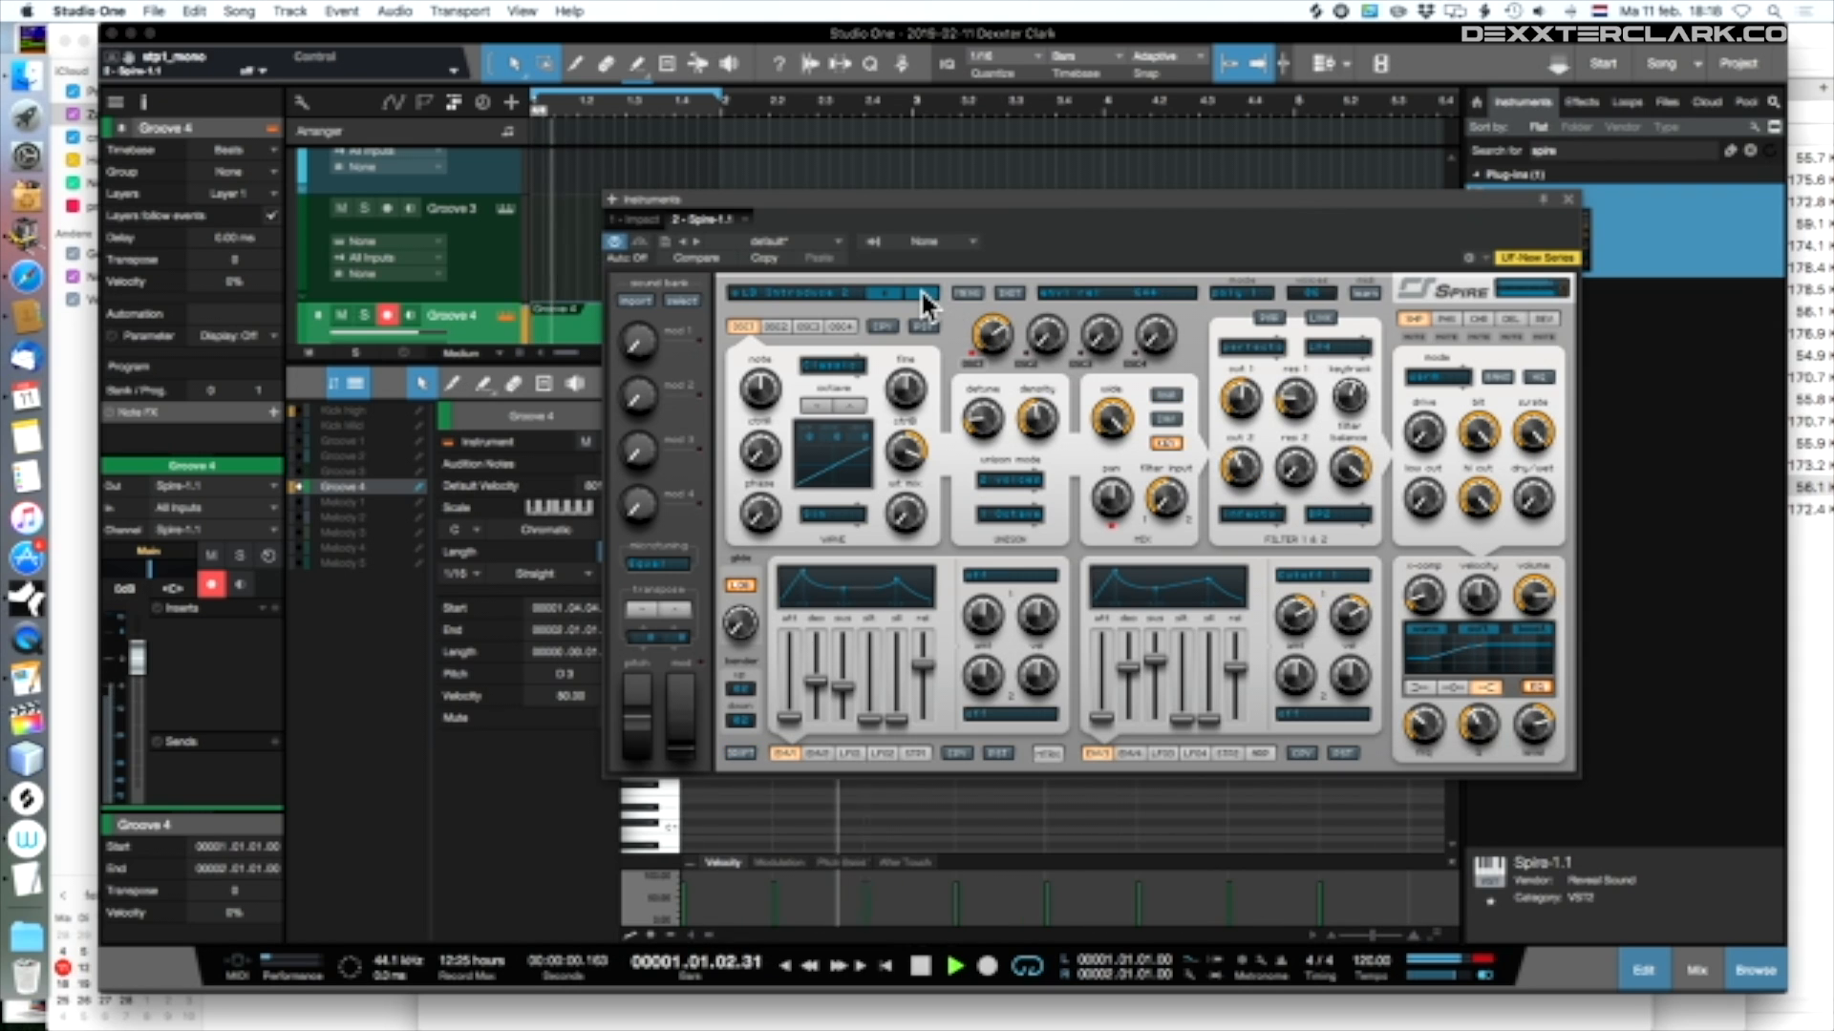
click(920, 289)
click(920, 289)
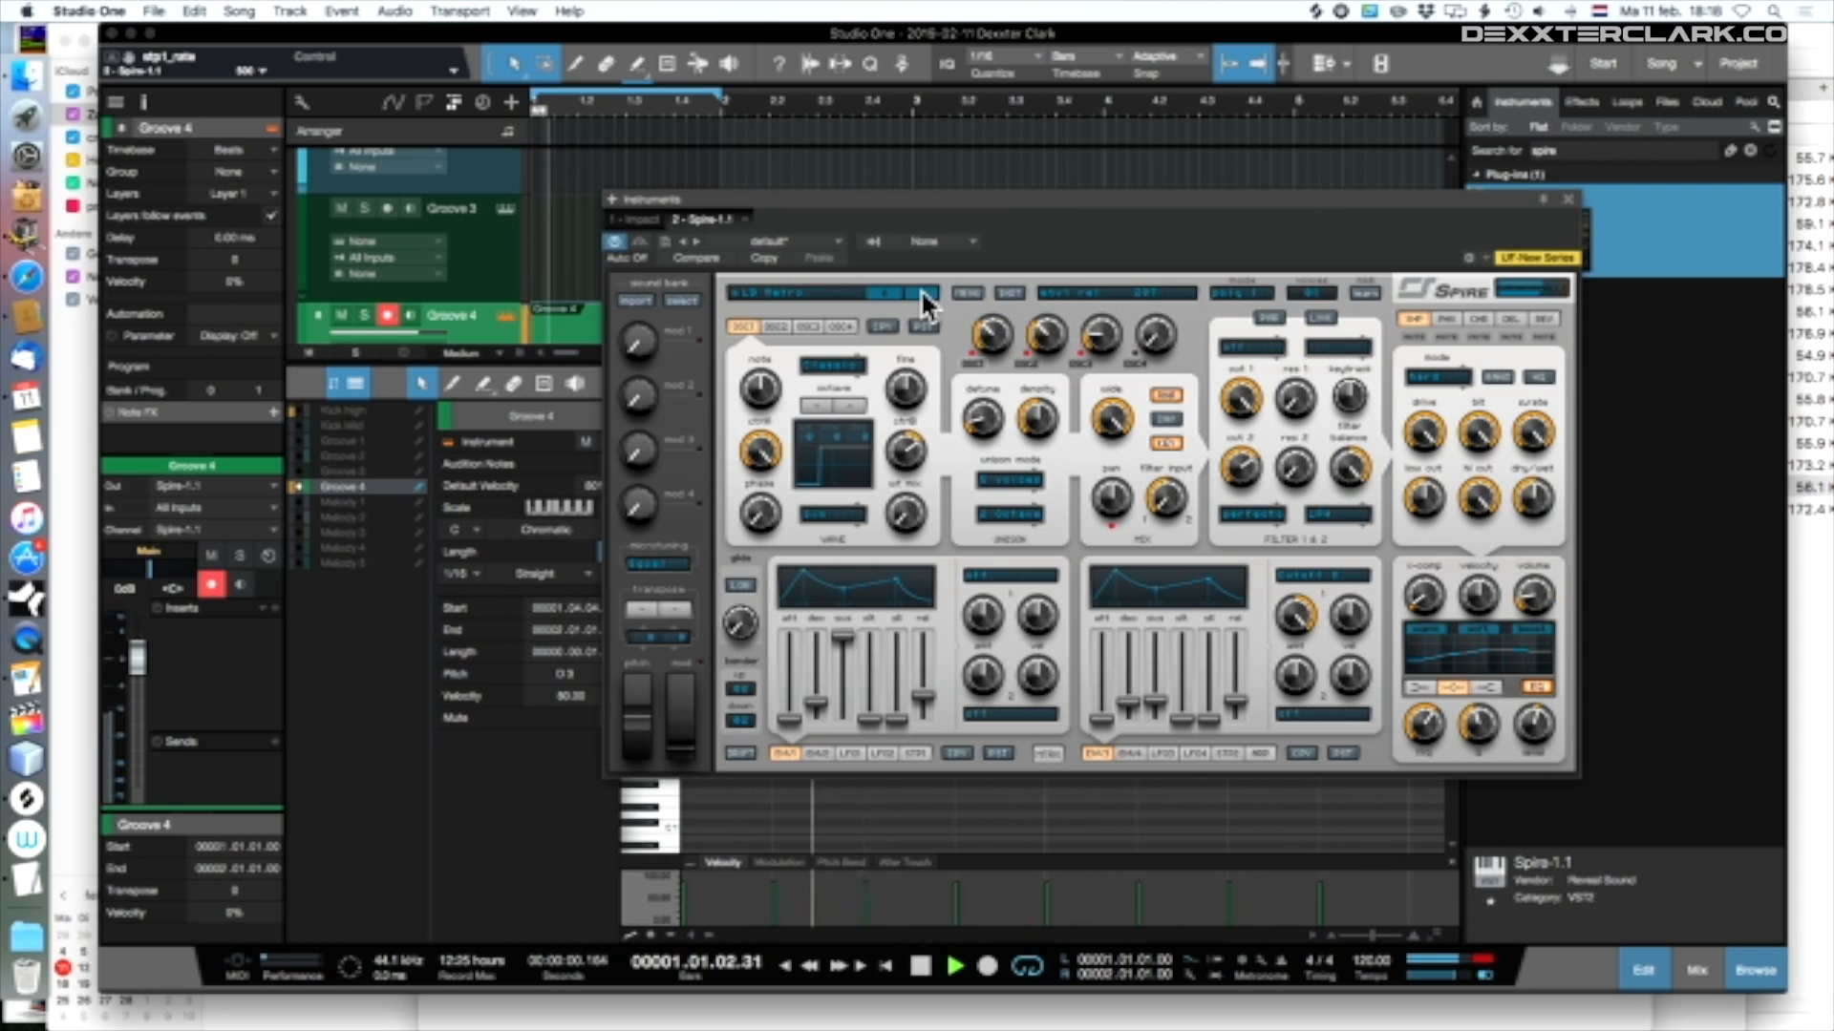
click(919, 288)
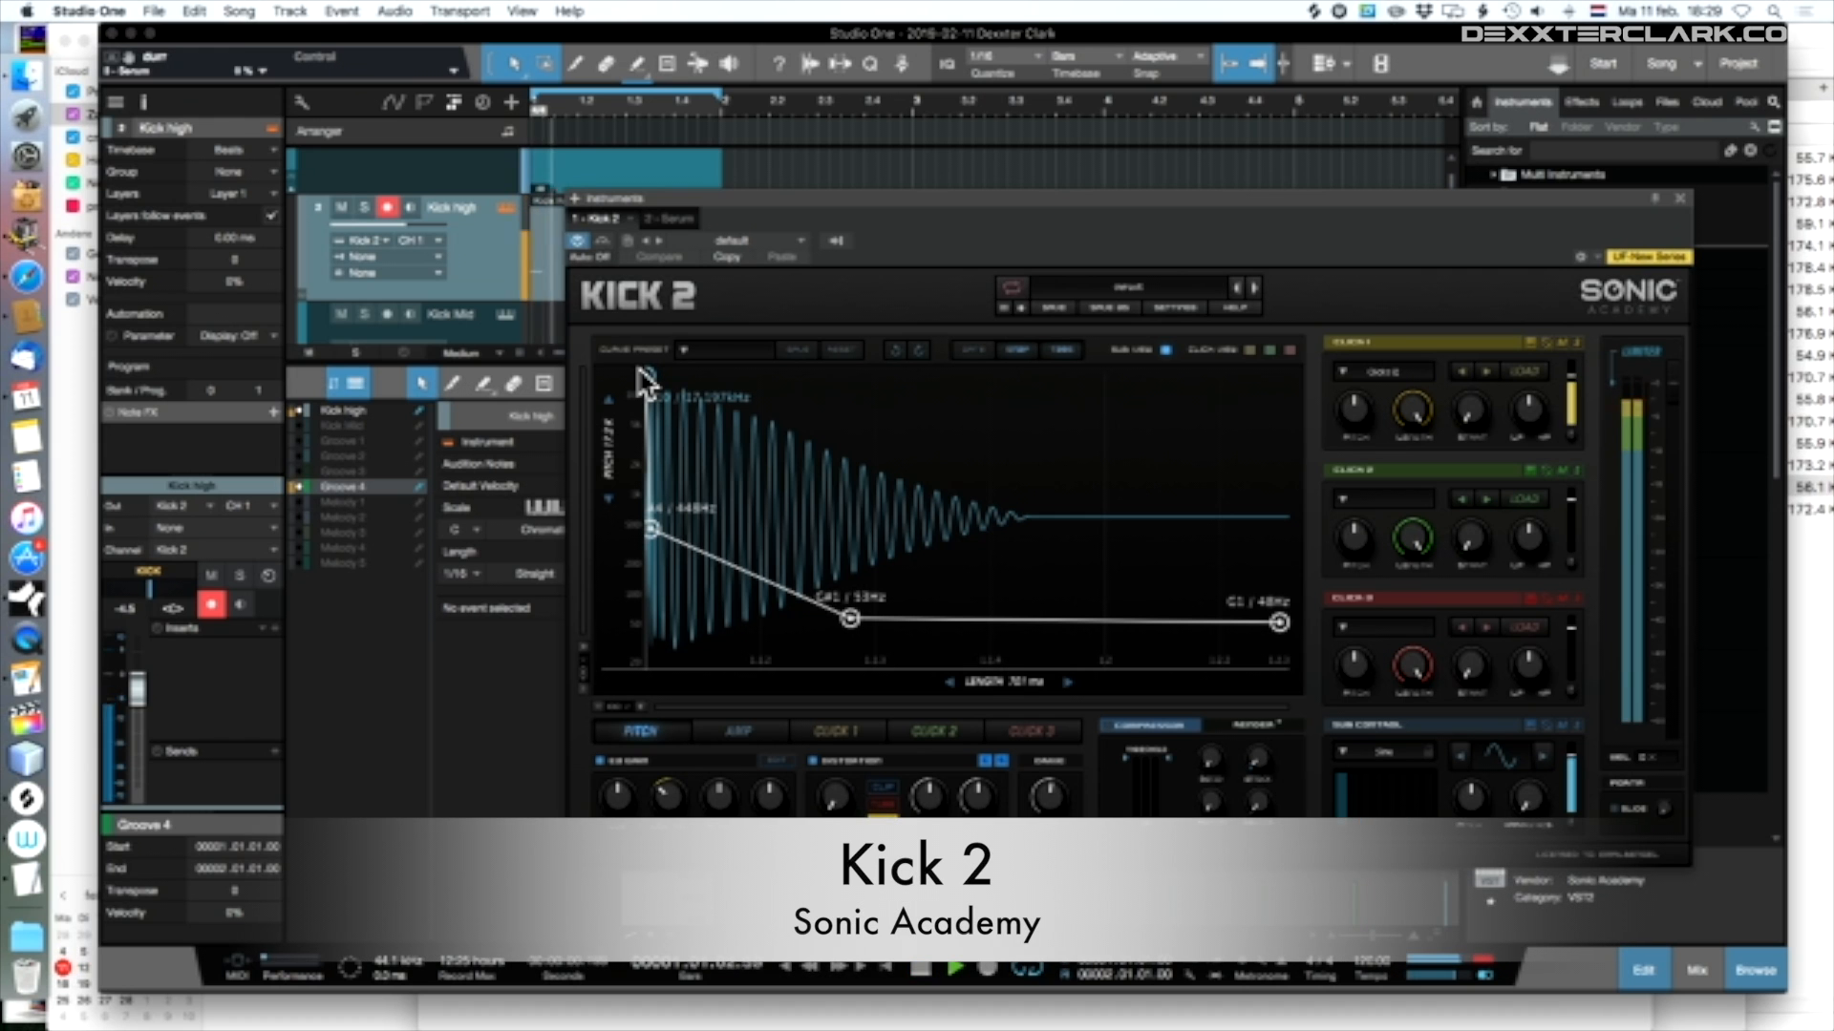
Reshape the Kick 2 pitch envelope, lowering the start node to 6.272 kHz, moving the second to 1.047 kHz and repositioning the third
drag(650, 531, 729, 494)
drag(647, 379, 640, 420)
mouse_move(850, 619)
mouse_down()
mouse_move(798, 602)
mouse_move(856, 629)
mouse_up()
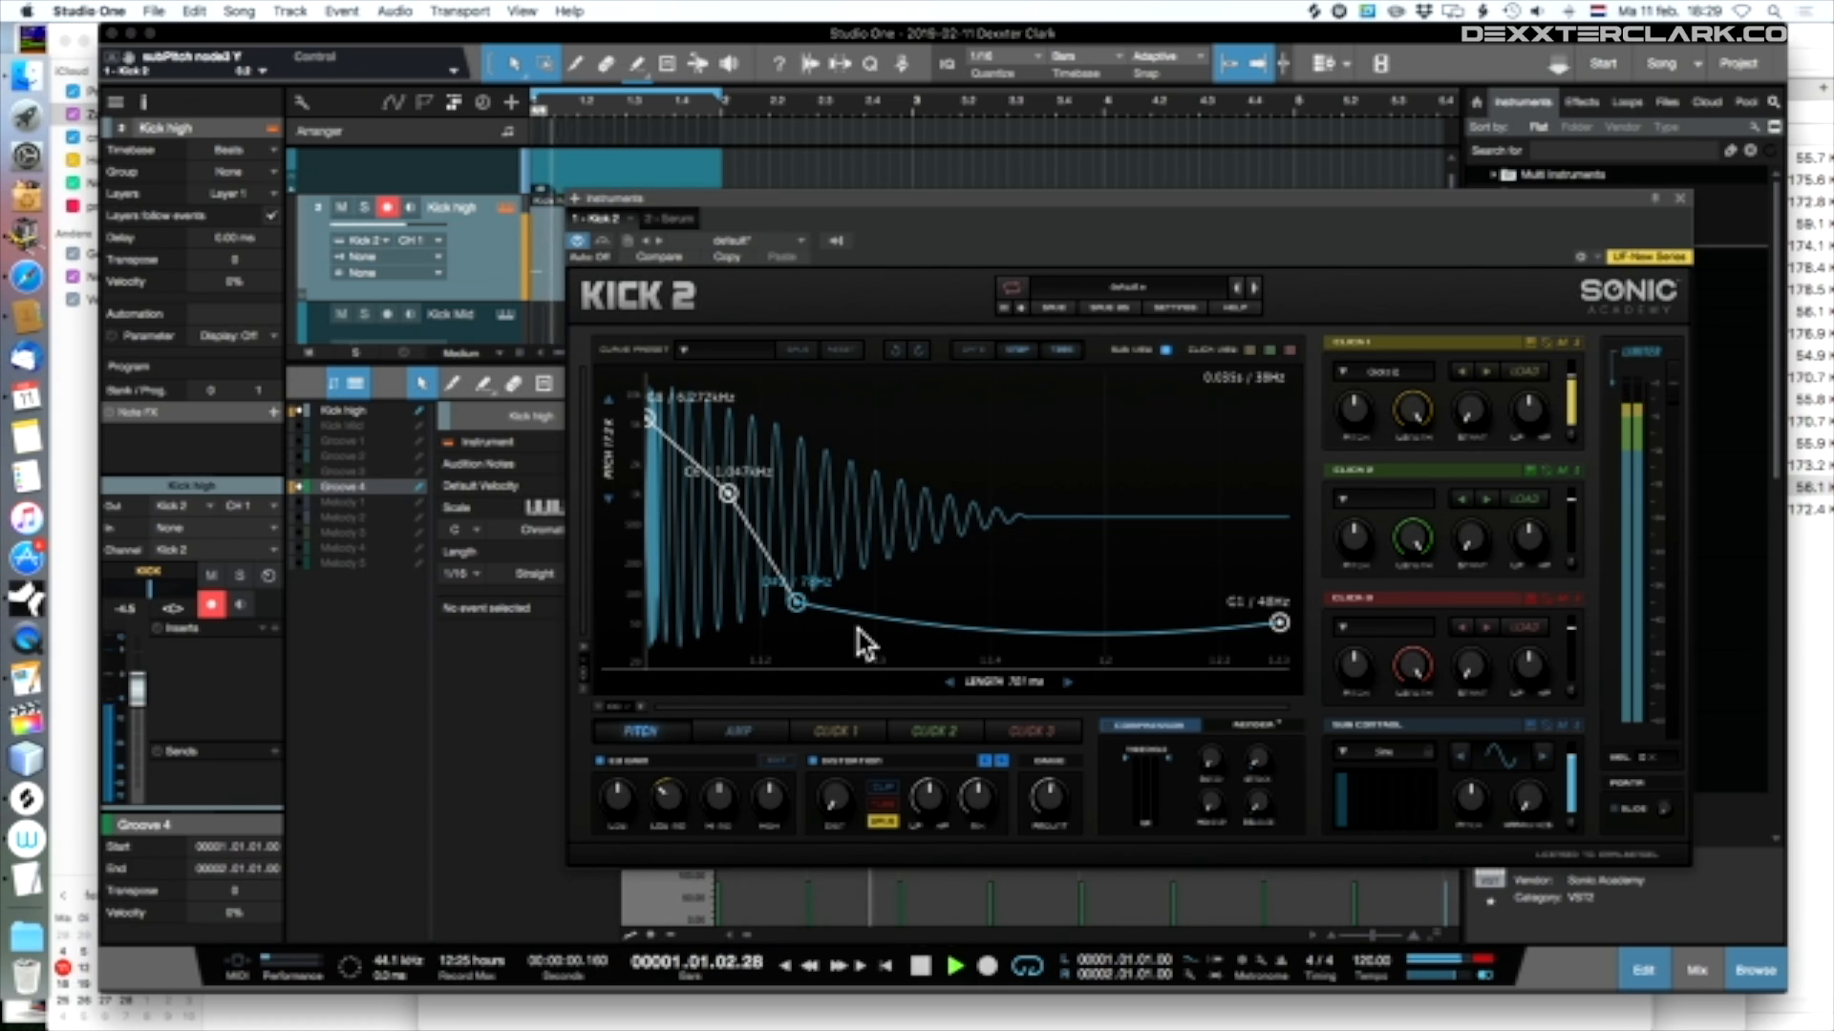
drag(806, 622, 871, 593)
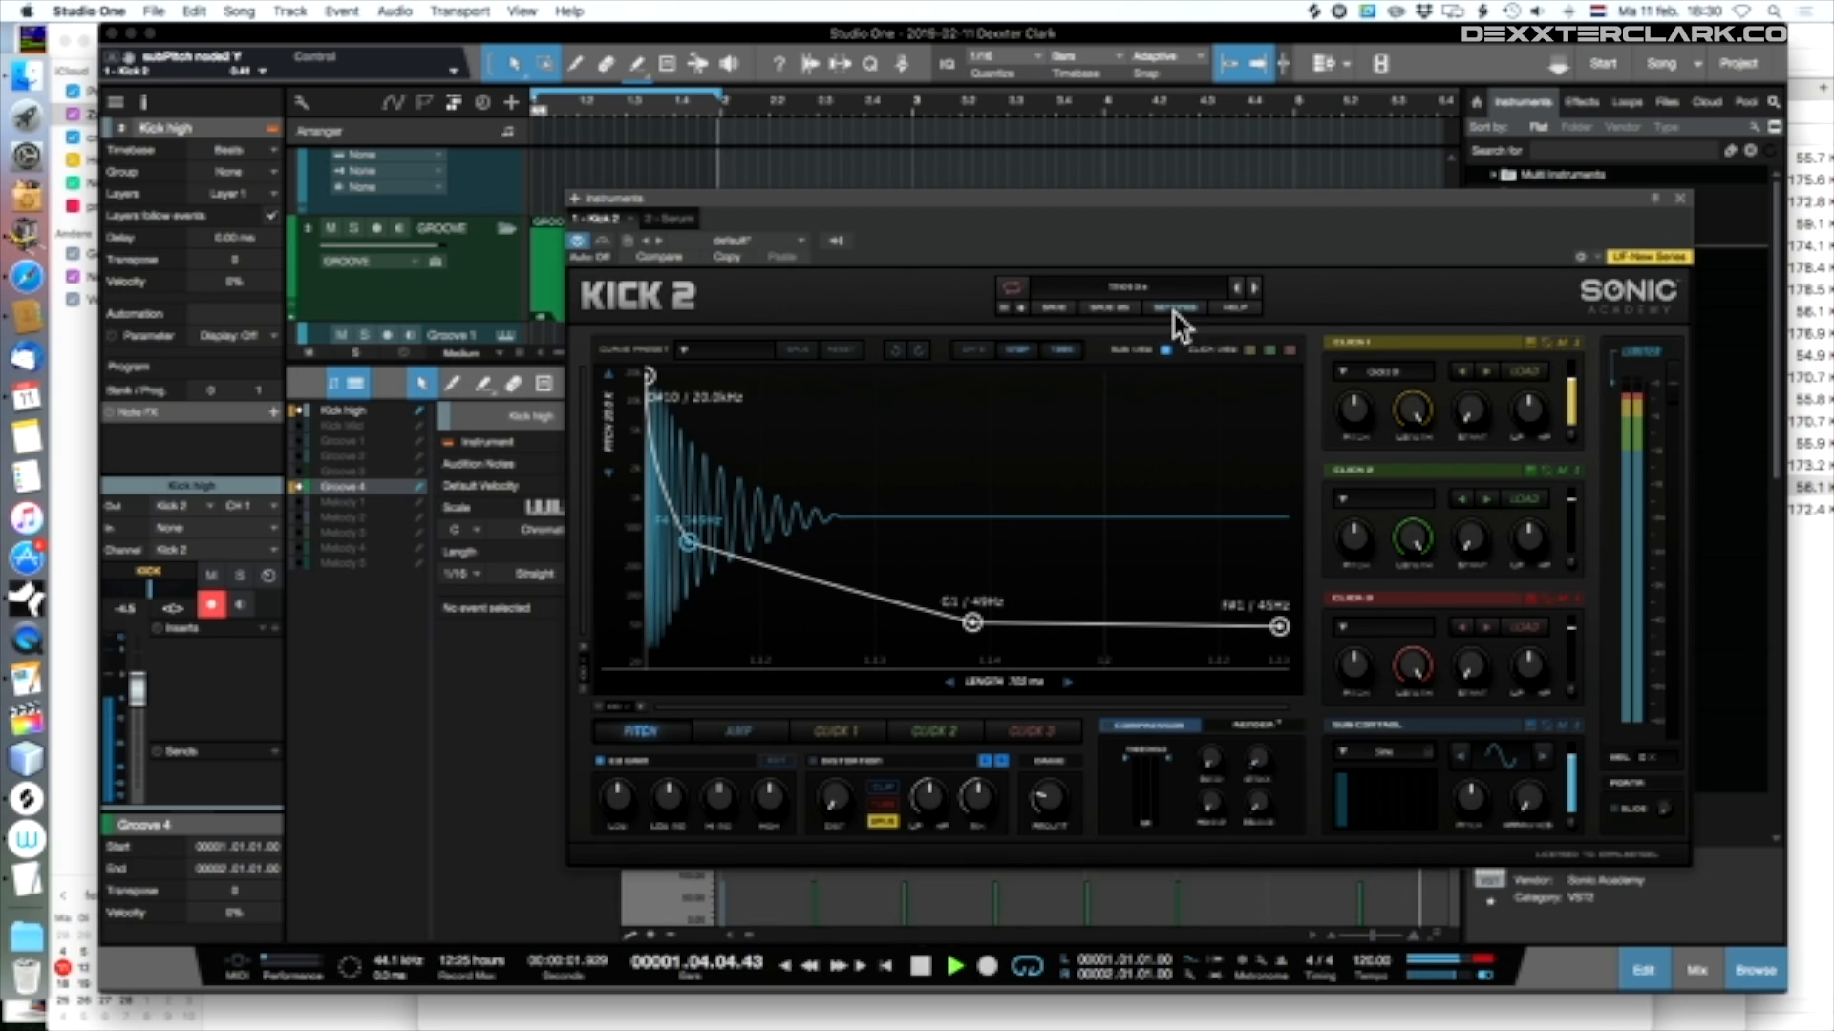
Advance through five consecutive Kick 2 presets to audition different kick sounds
click(1254, 287)
click(1254, 287)
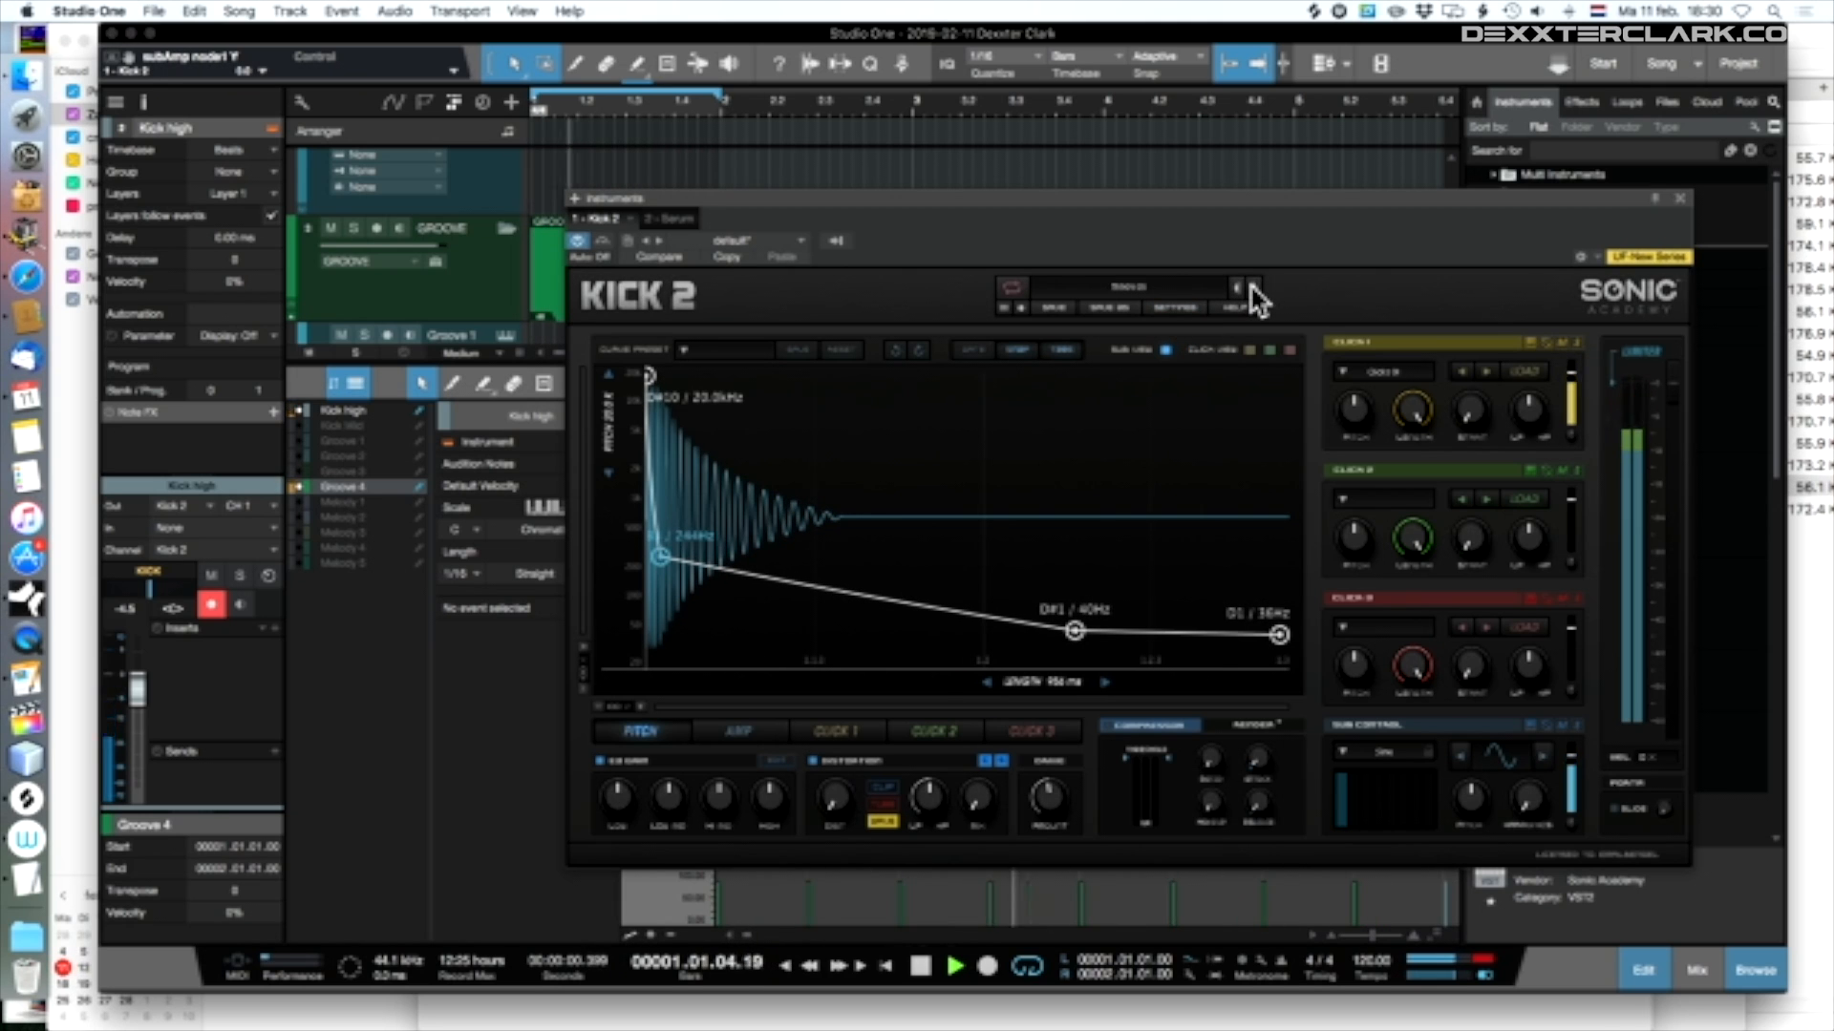
click(1254, 288)
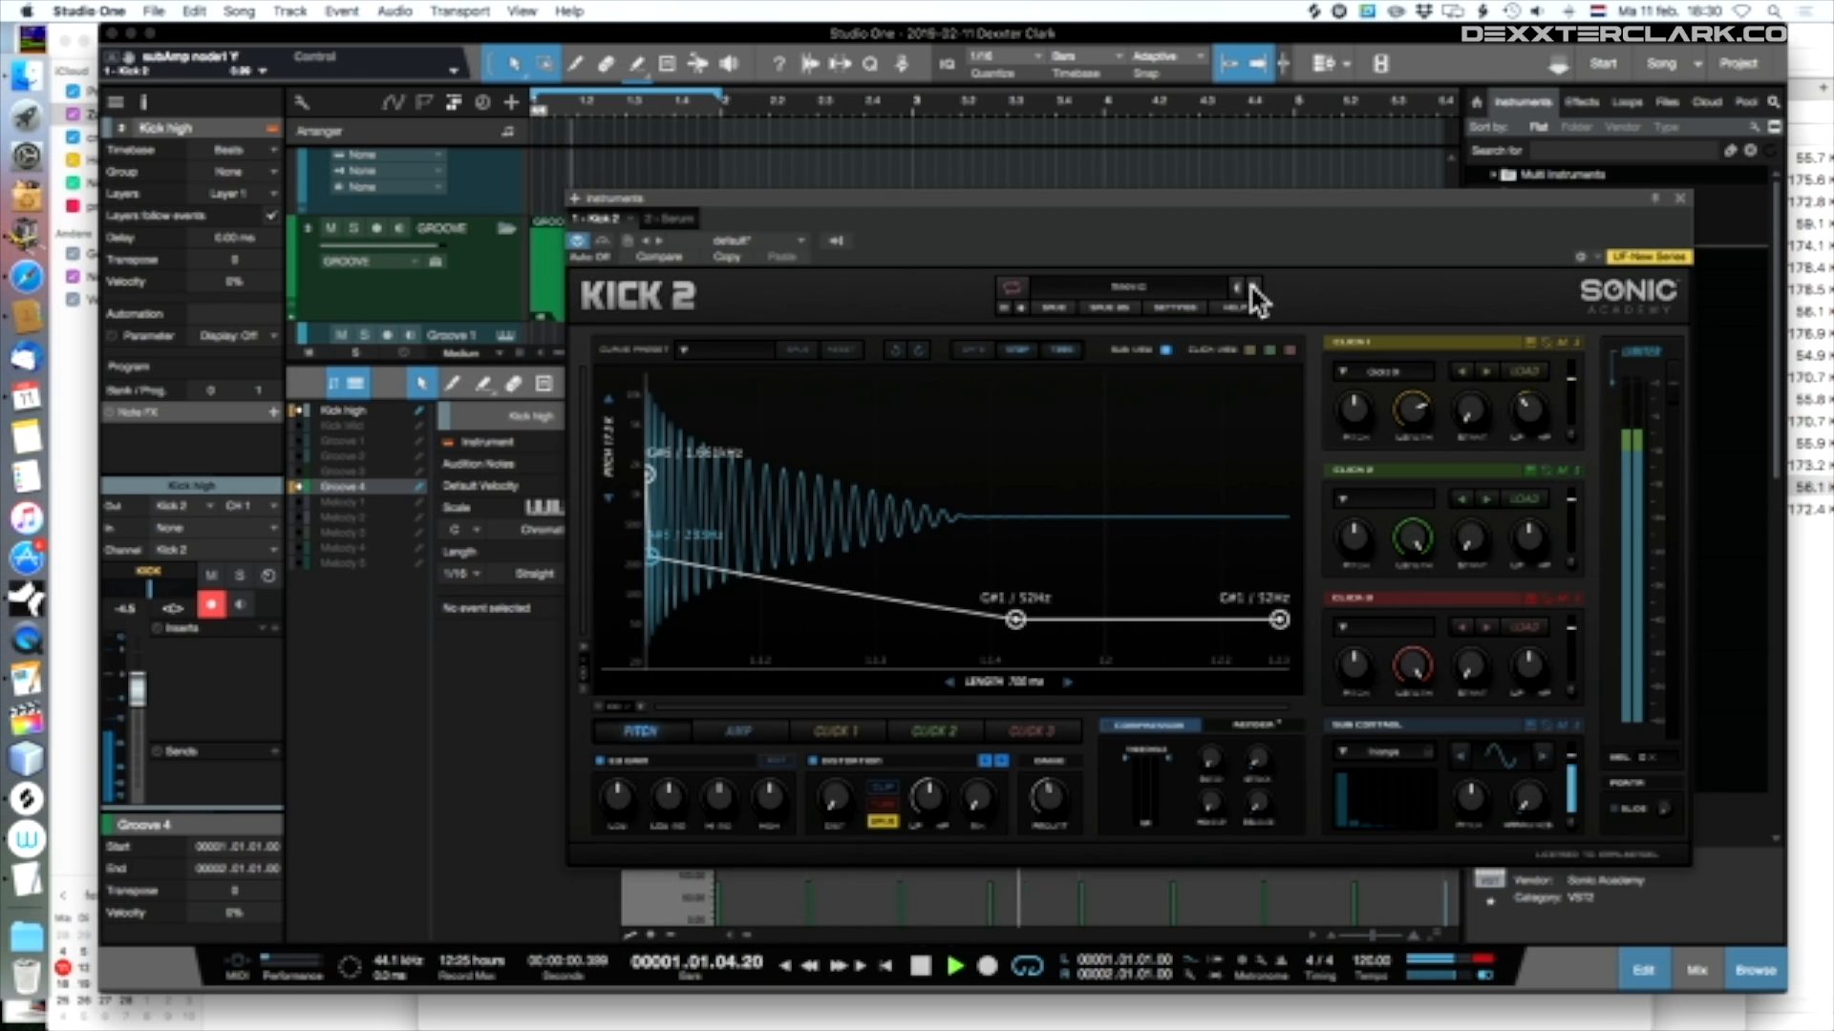
click(1254, 288)
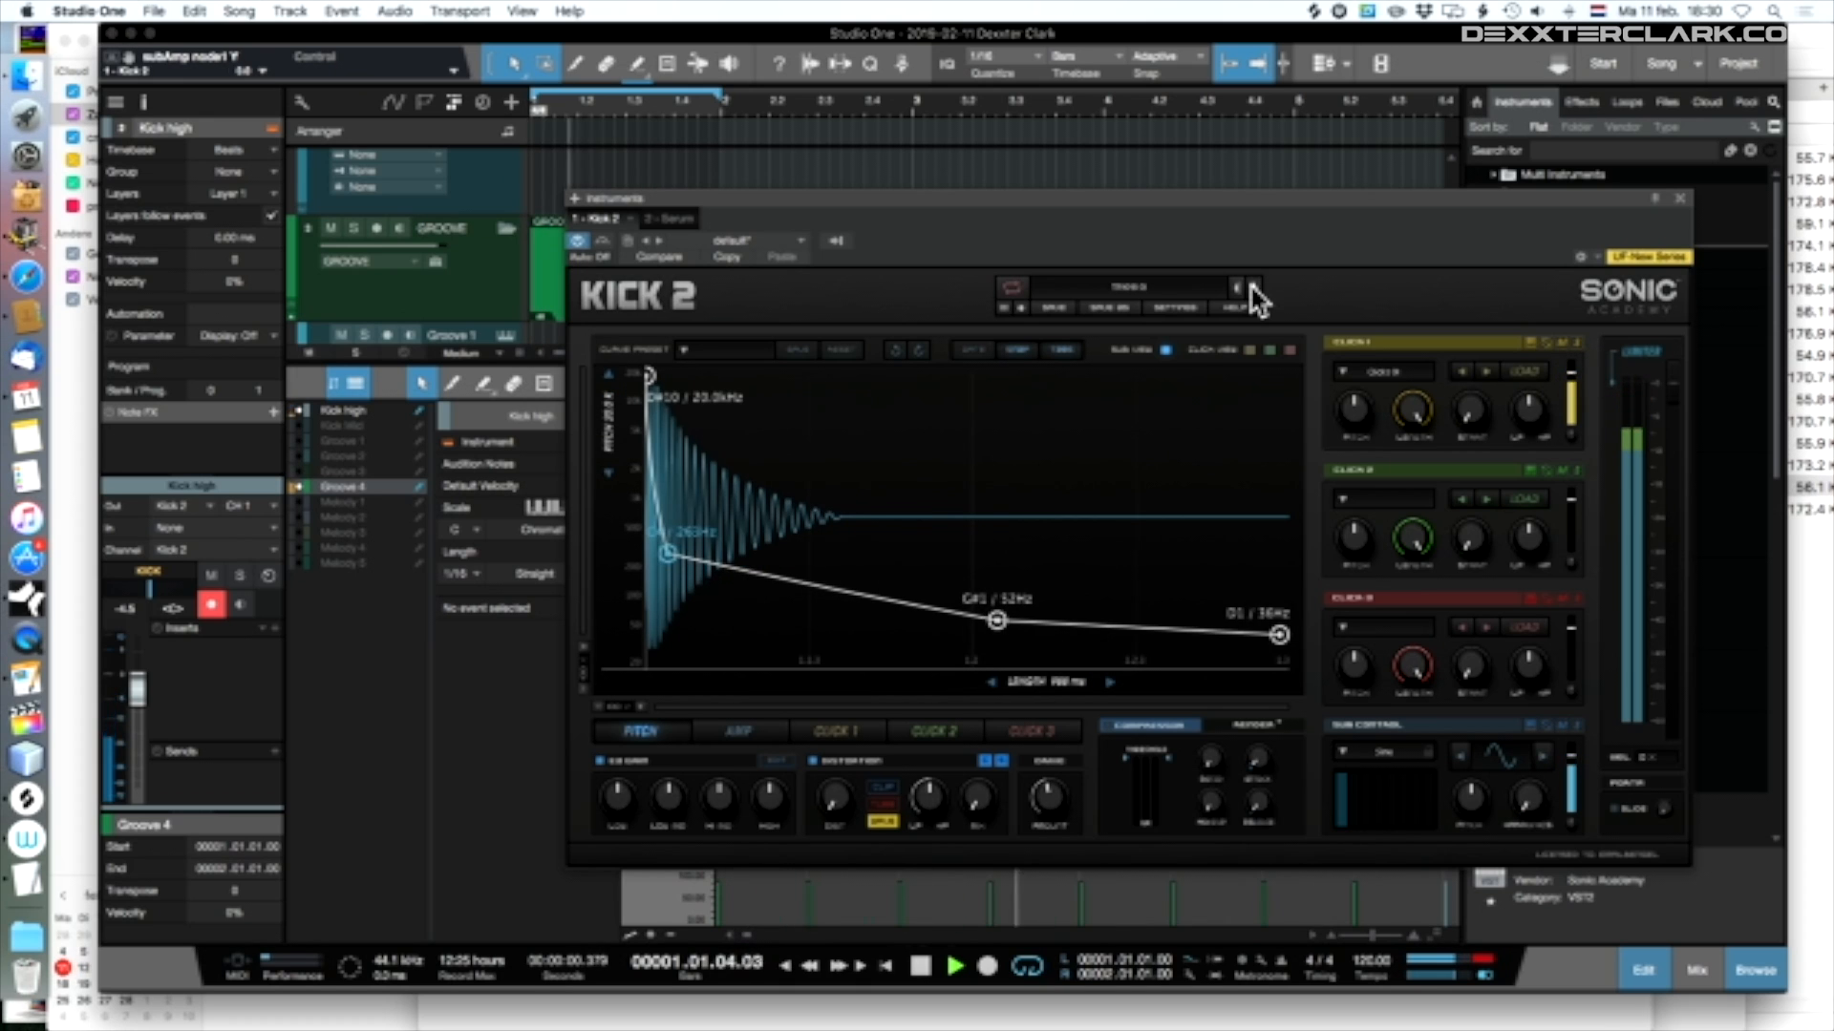
click(1254, 287)
Advance through five consecutive samples in Kick 2's Click 1 slot
click(1483, 372)
click(1482, 373)
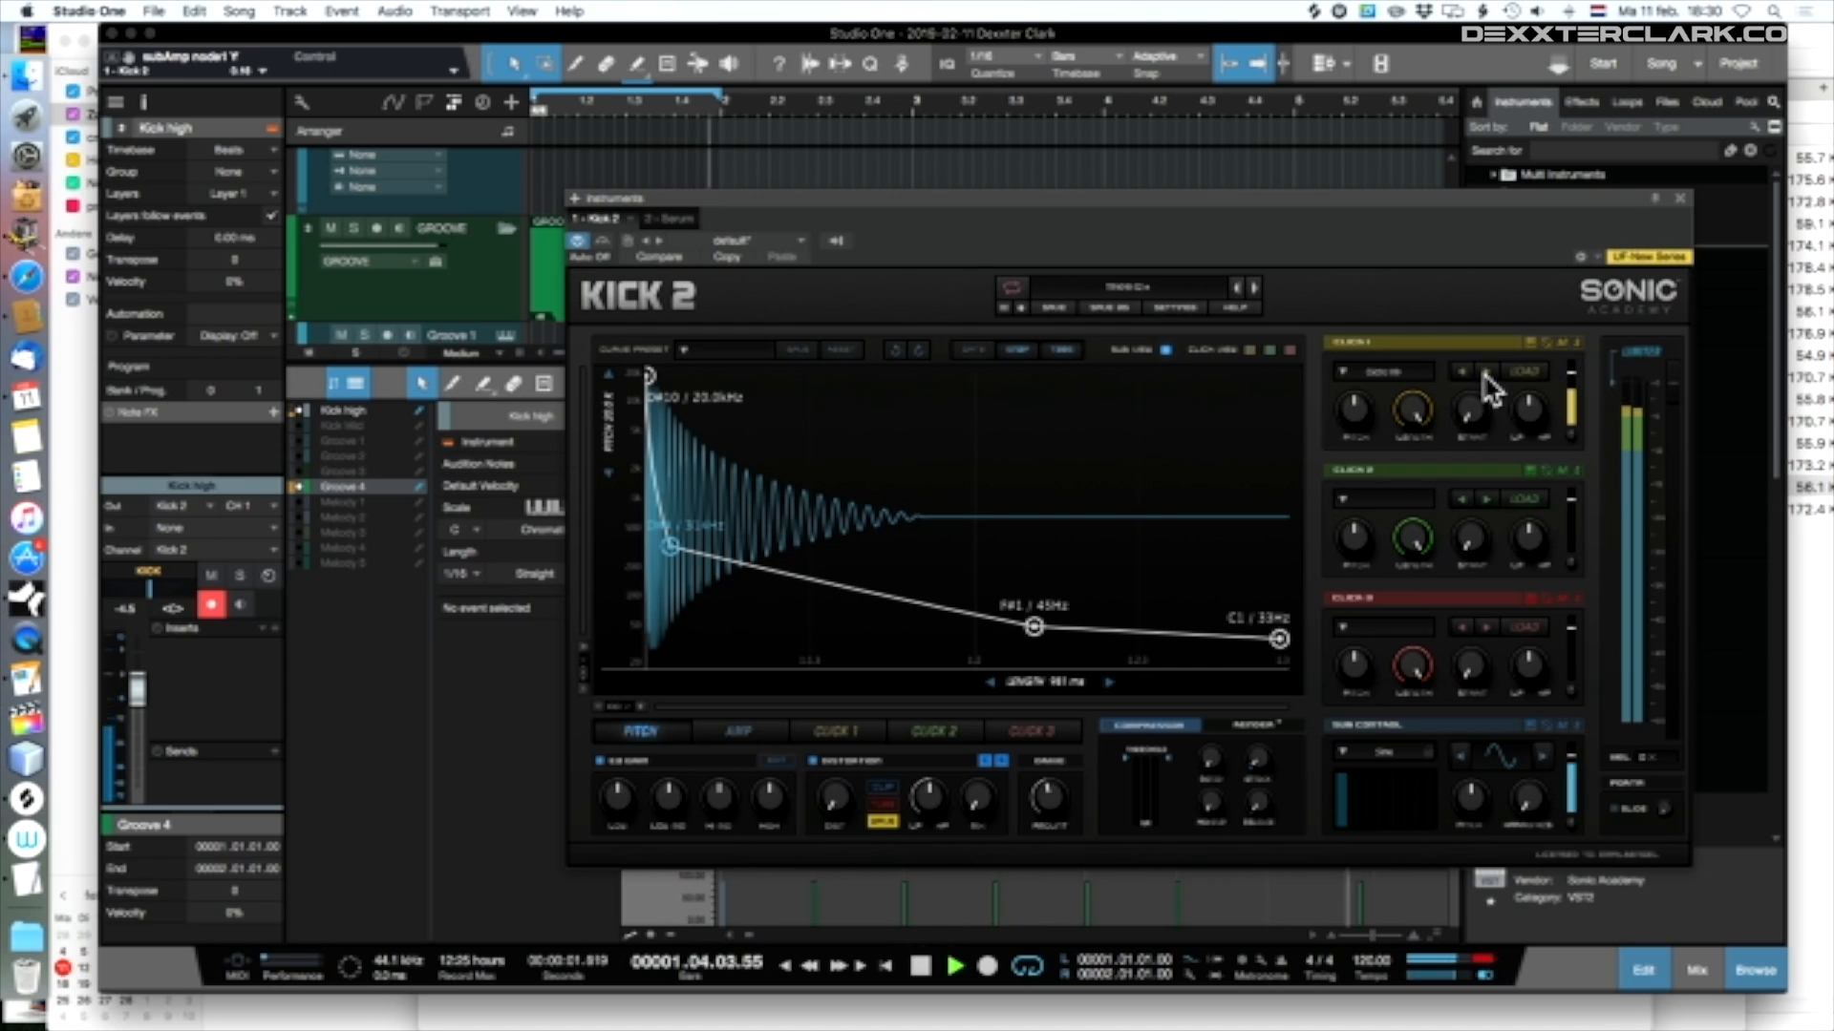
click(1485, 374)
click(1486, 373)
click(1486, 373)
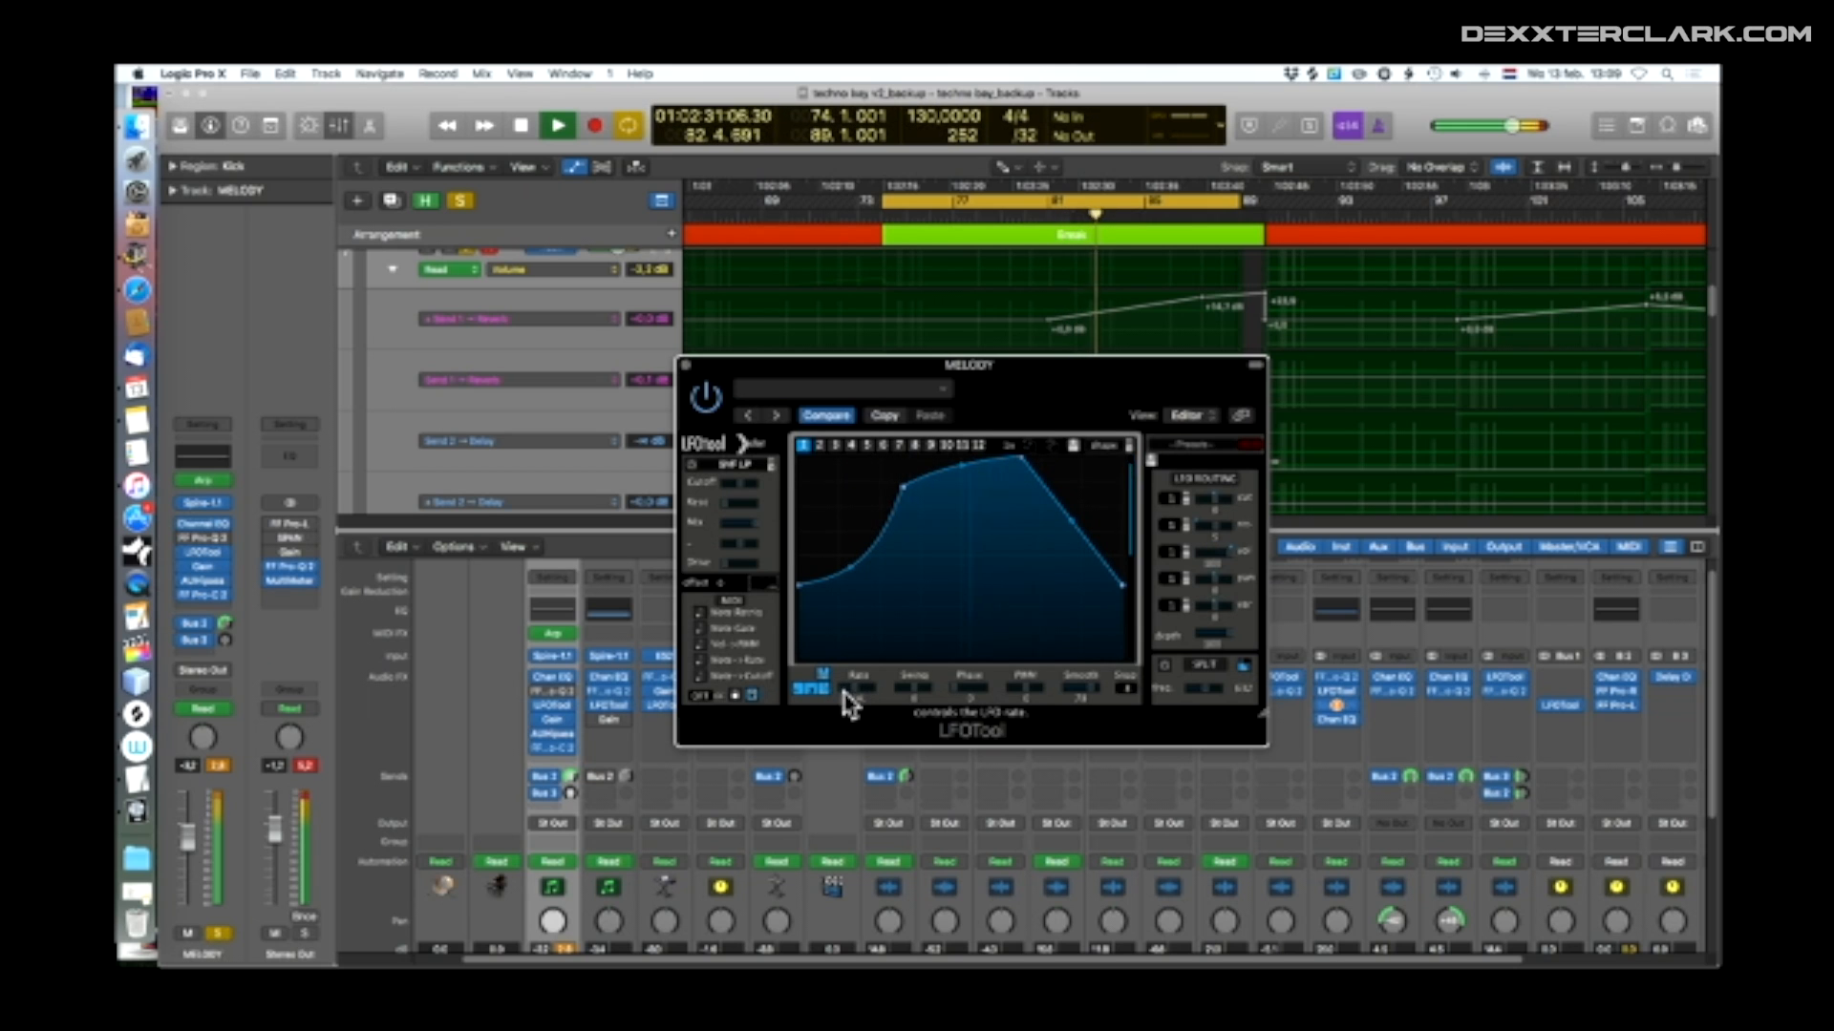
In Logic Pro X, load the Sidechain-2 preset in LFOTool on the MELODY track
click(1205, 445)
mouse_move(1242, 630)
click(1317, 633)
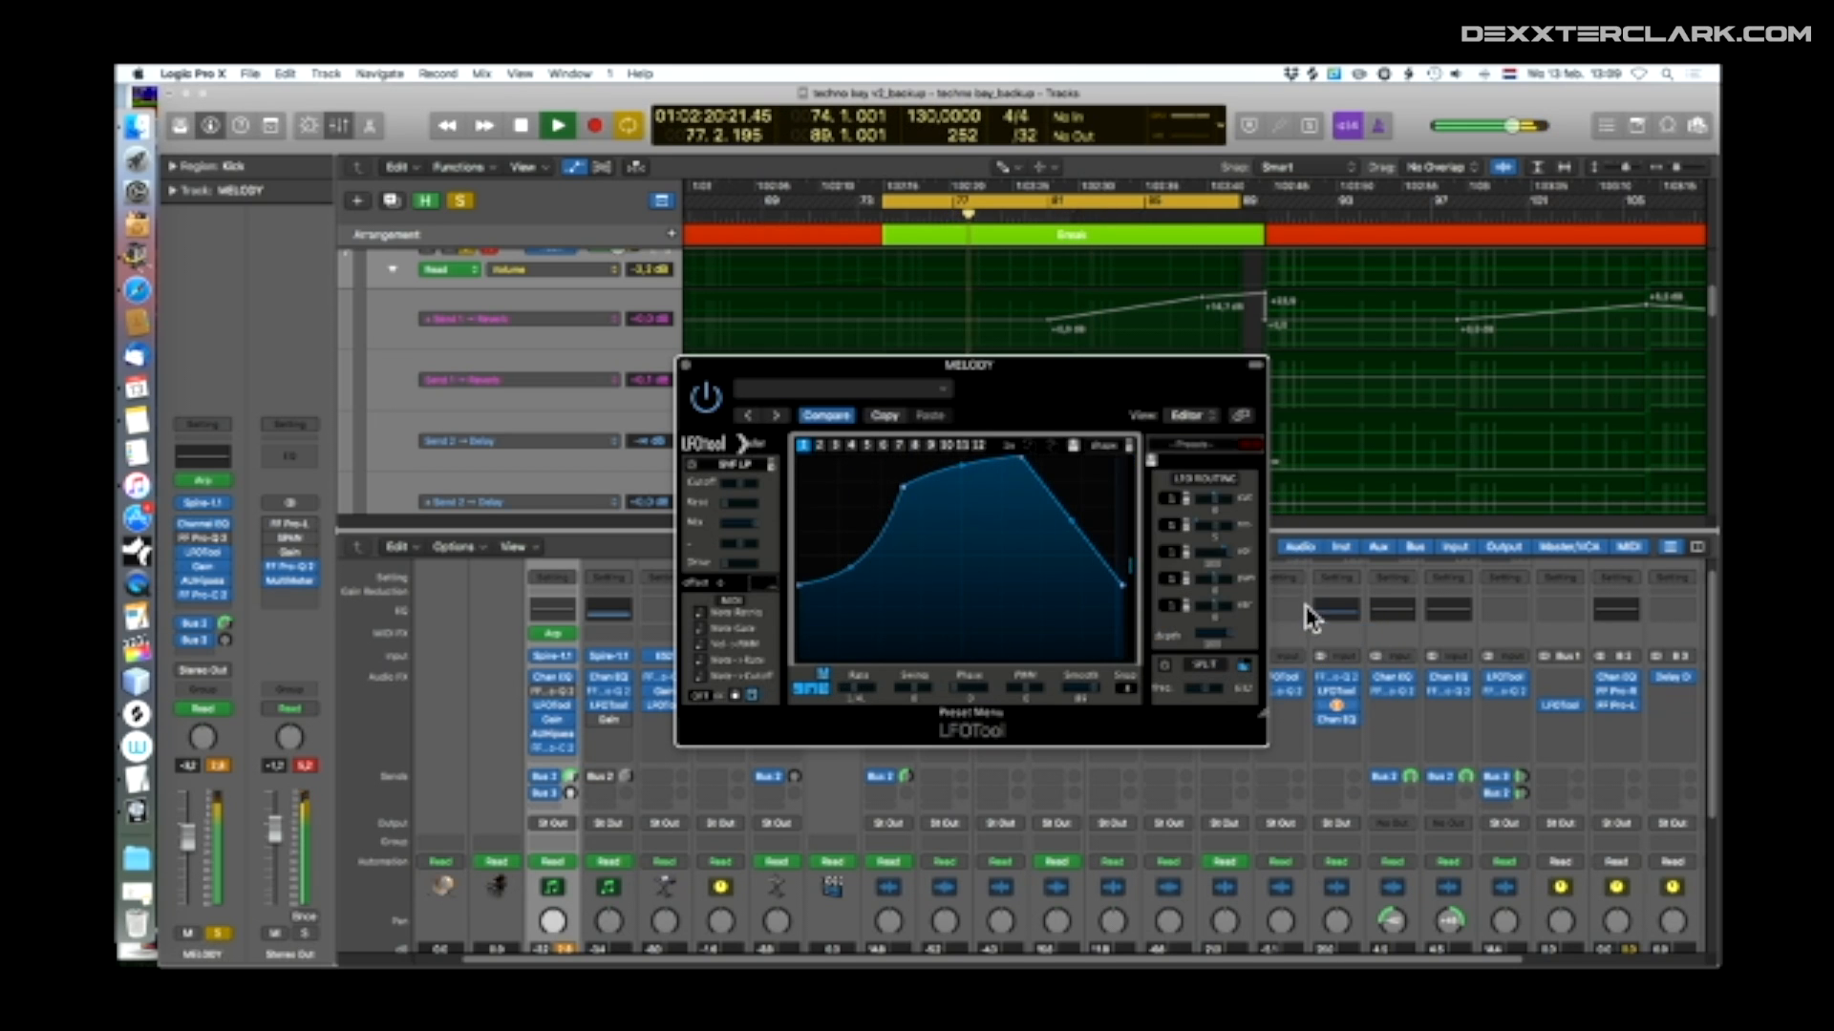
click(1205, 445)
mouse_move(1242, 630)
click(1363, 647)
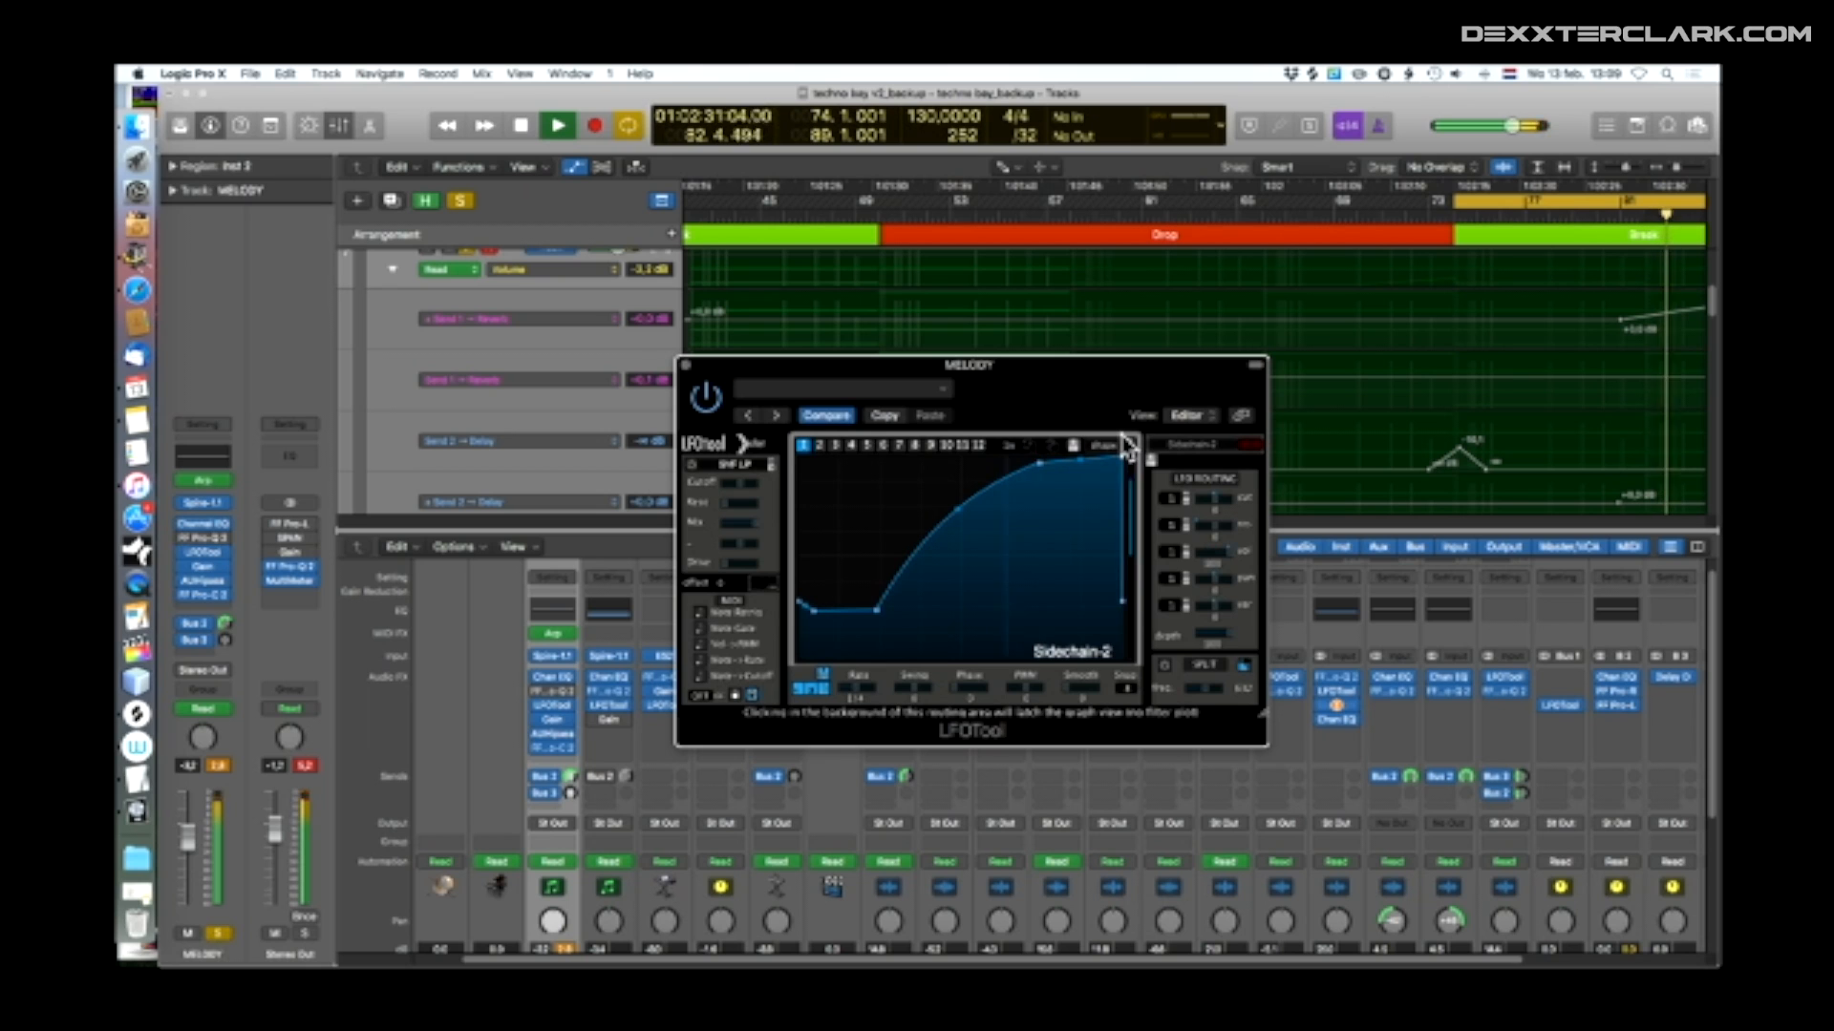
Audition the Sidechain-3 preset in LFOTool and switch to Sidechain-4
click(1179, 445)
mouse_move(1263, 641)
click(1338, 659)
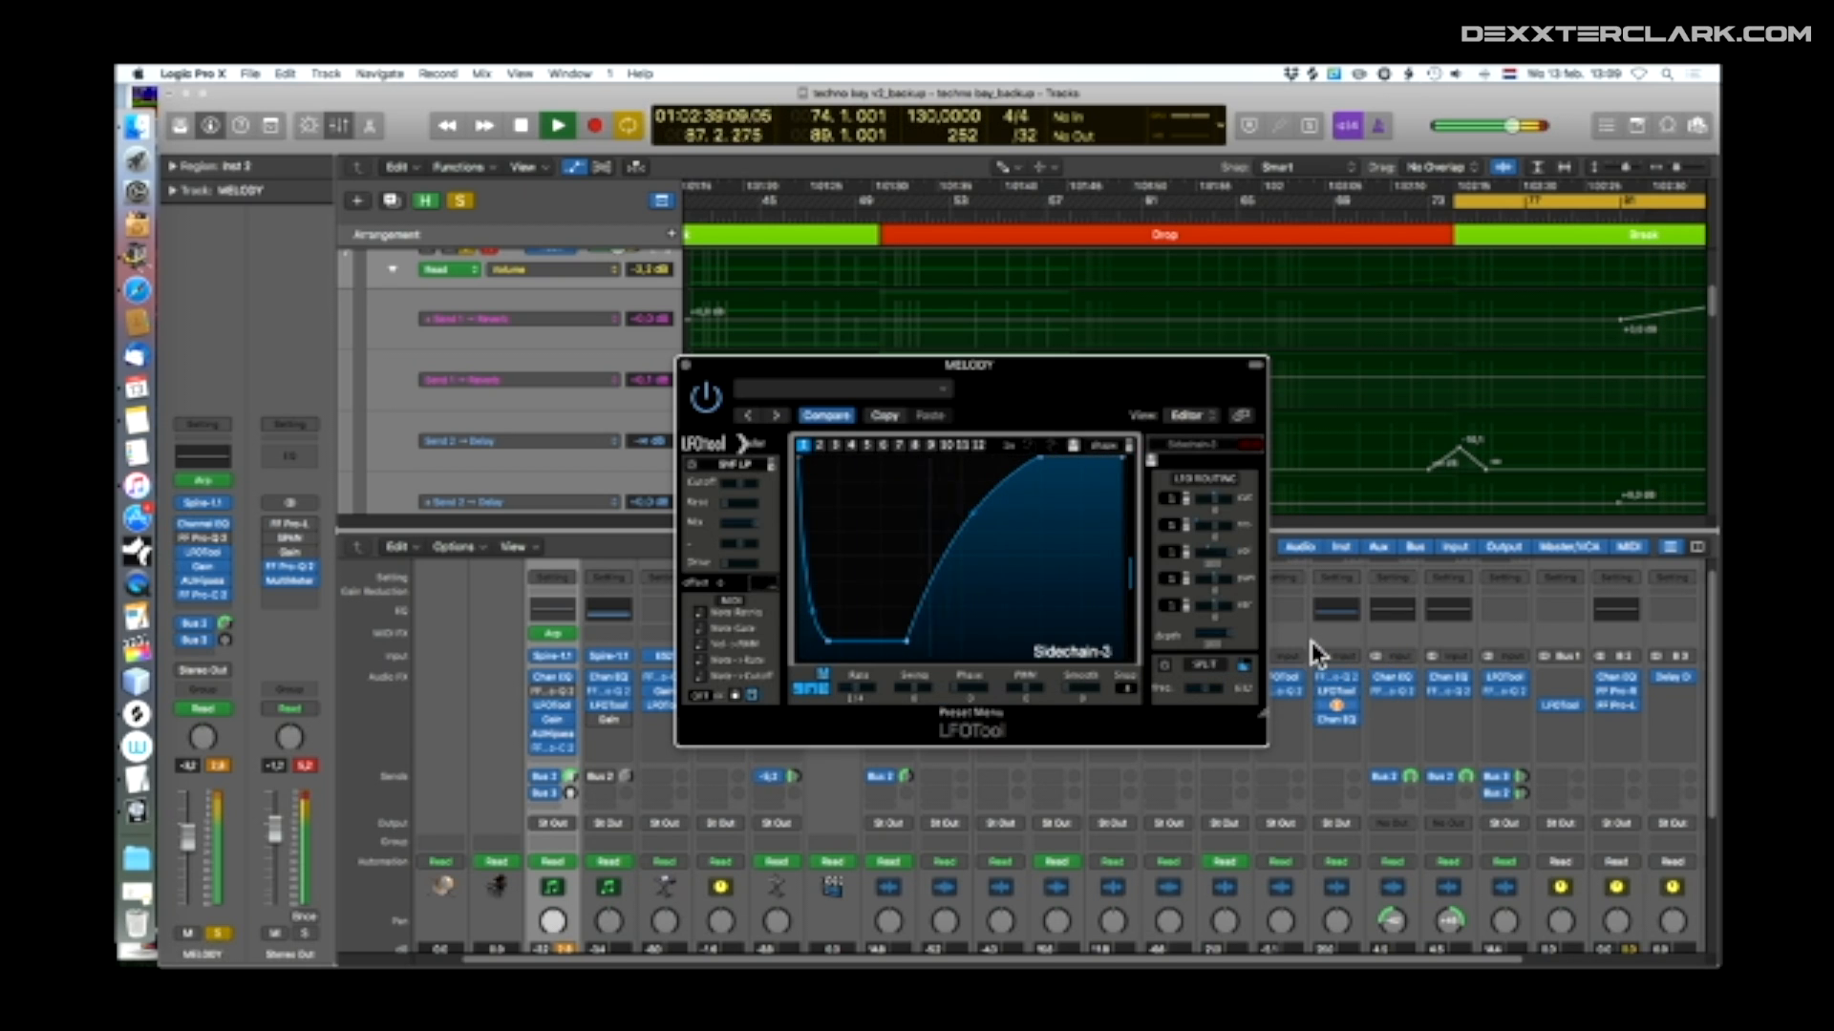
click(1334, 673)
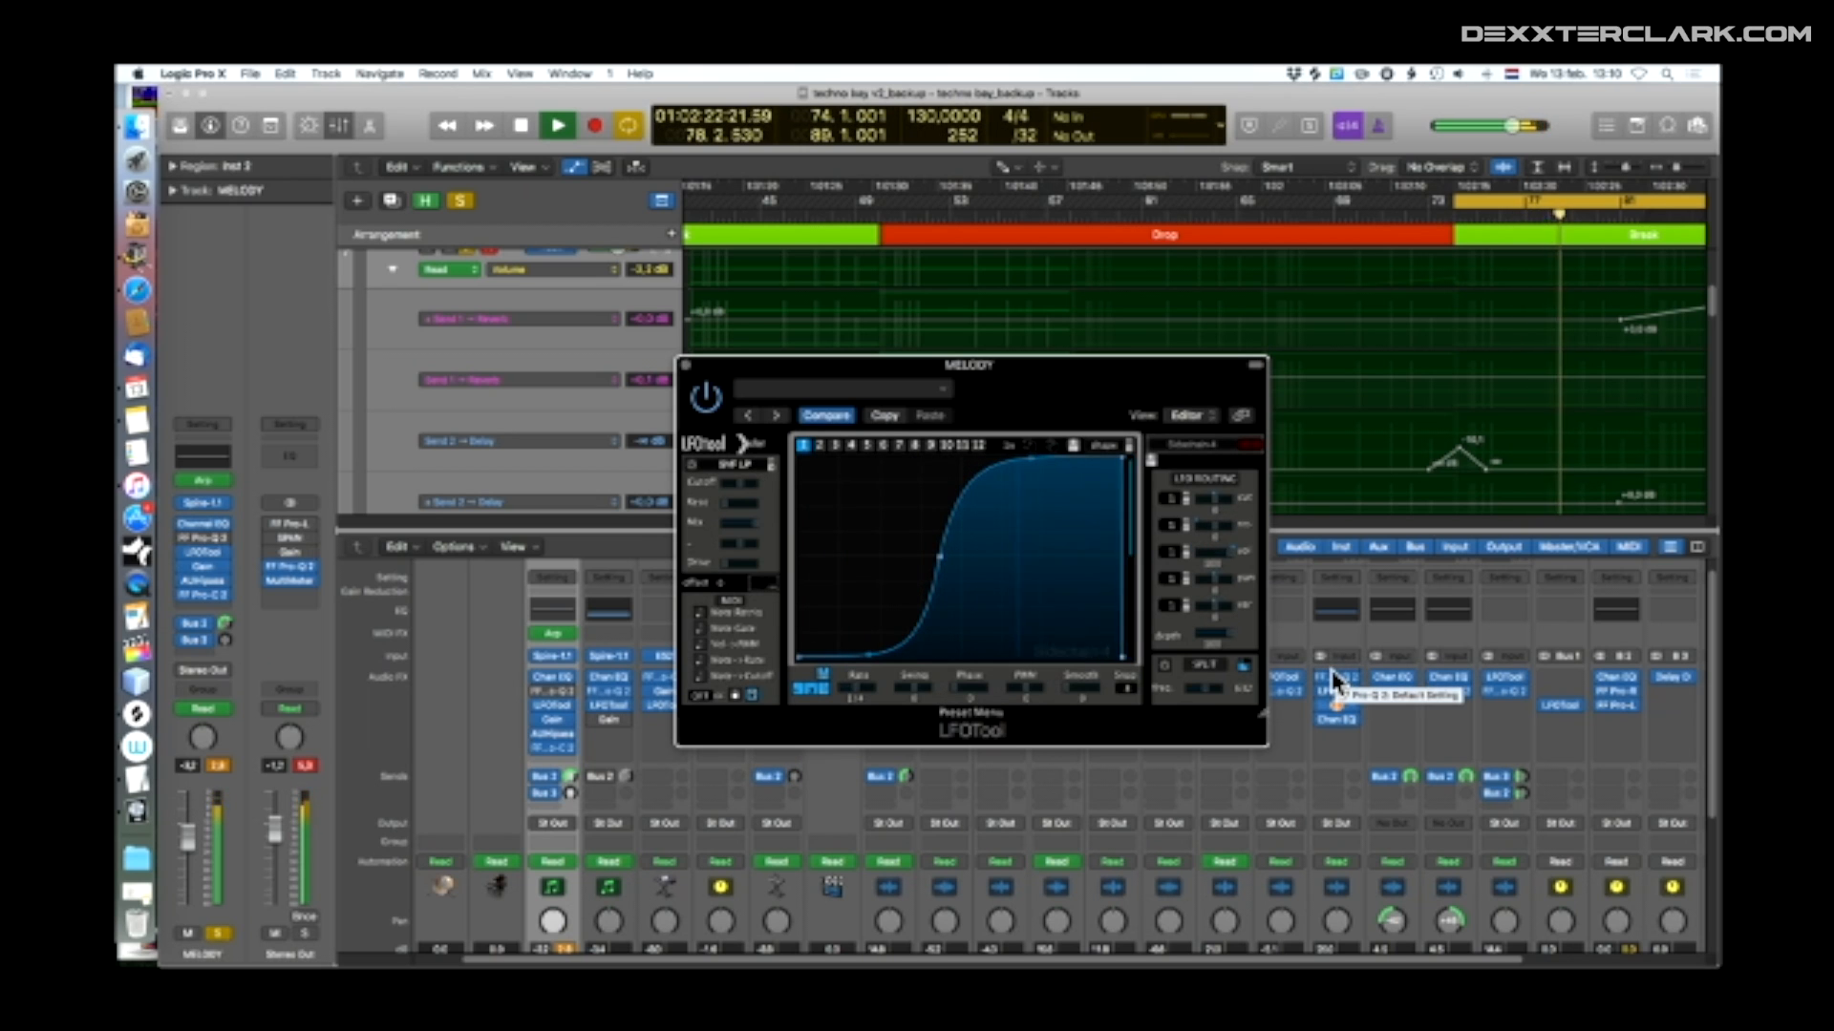
Load another sidechain preset in LFOTool and reshape its curve by moving the nodes, including those around the dip
click(1198, 443)
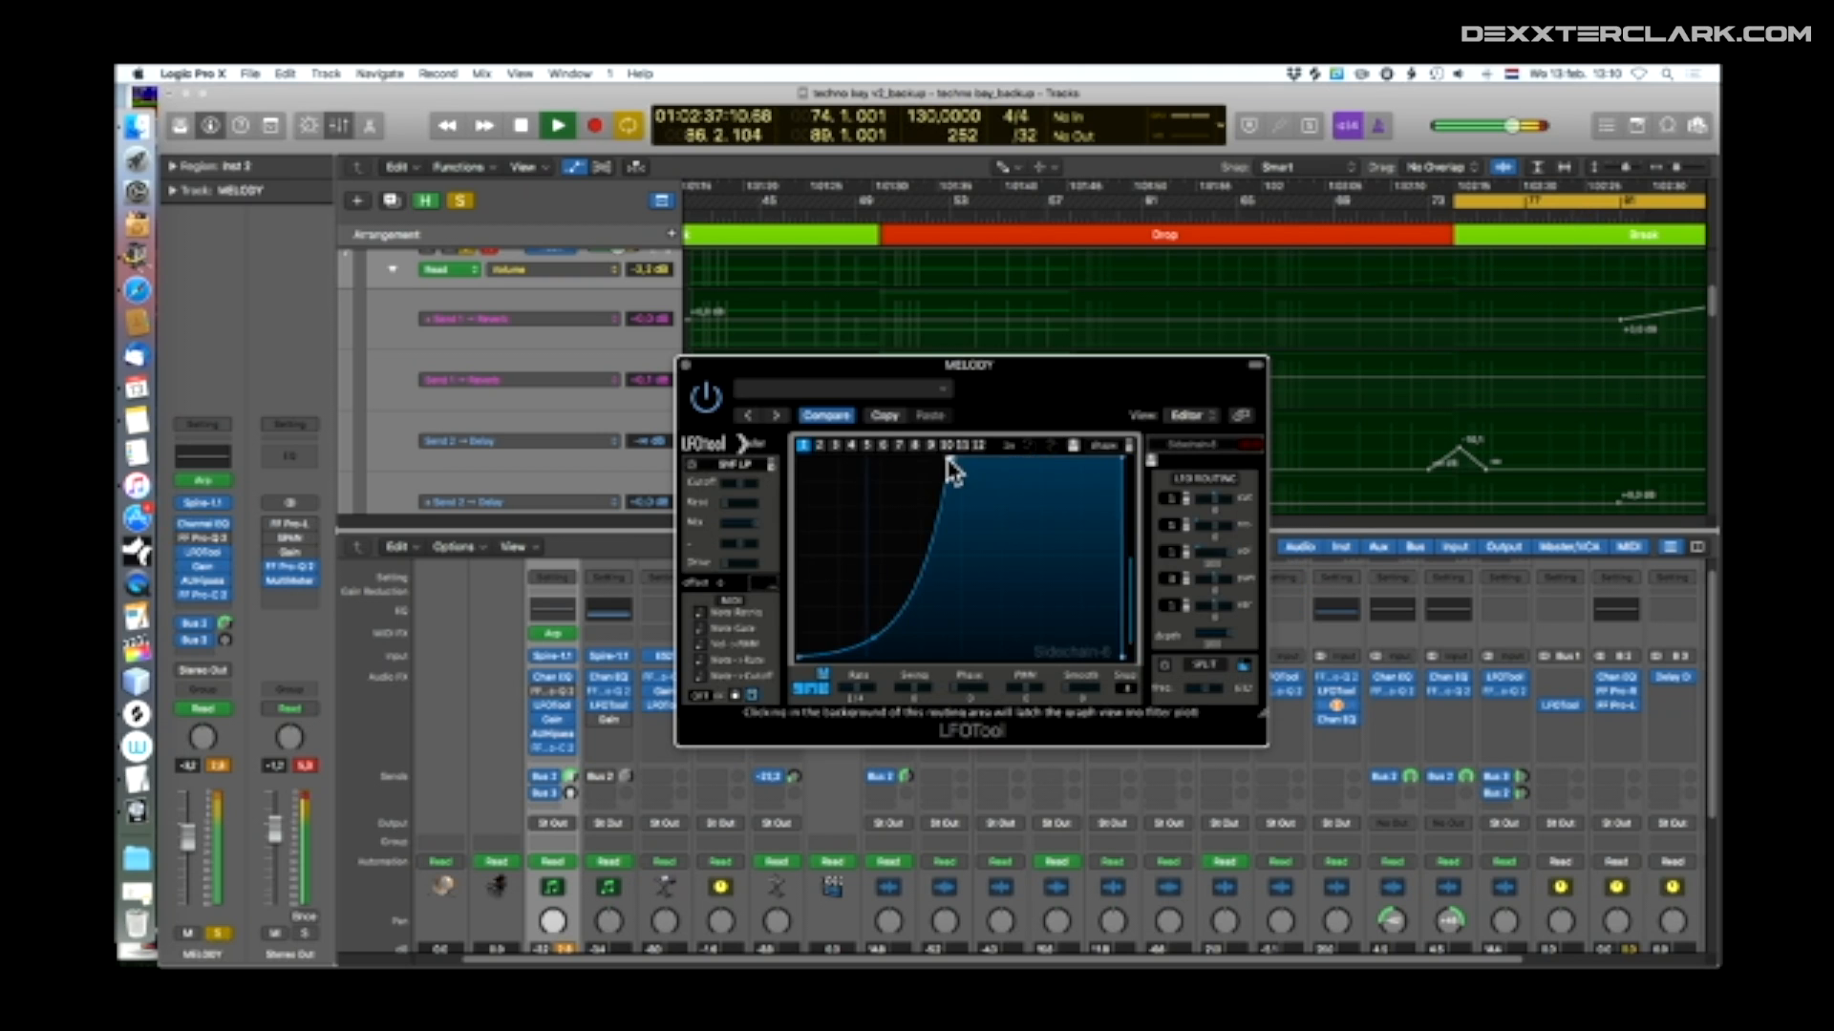
drag(951, 468, 962, 518)
drag(882, 645, 839, 549)
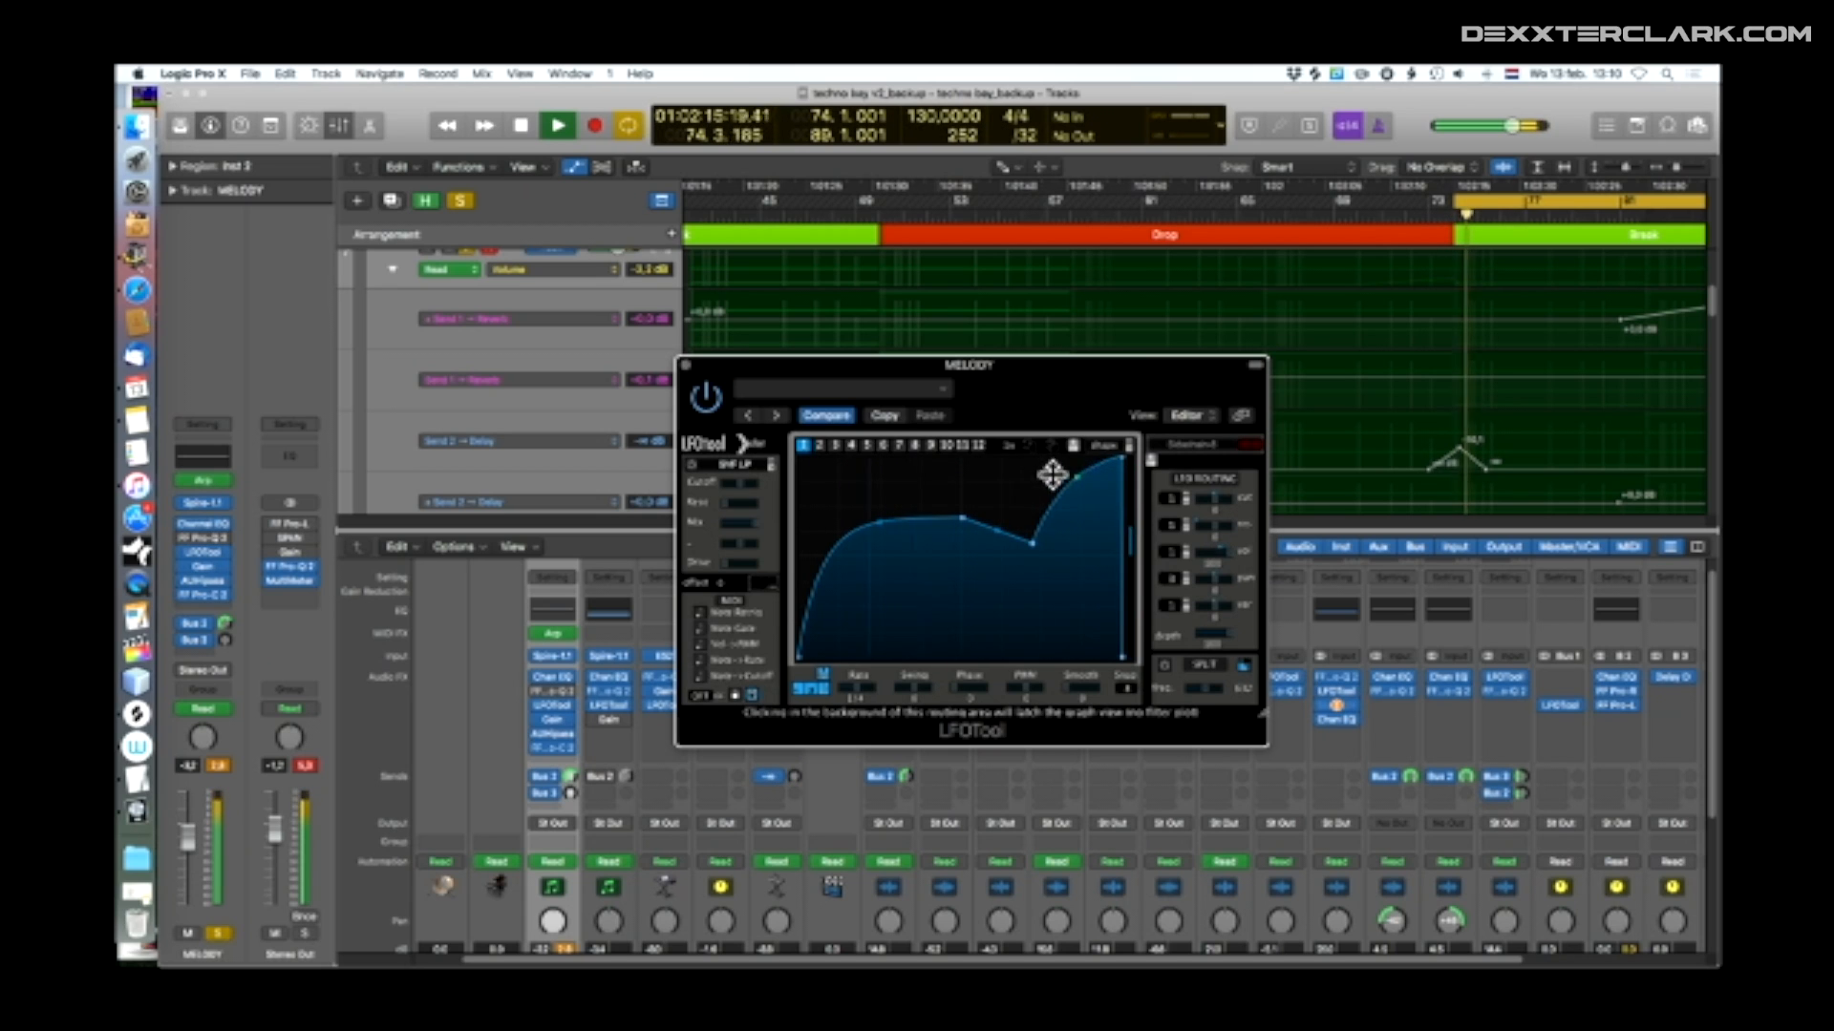
drag(879, 521, 937, 478)
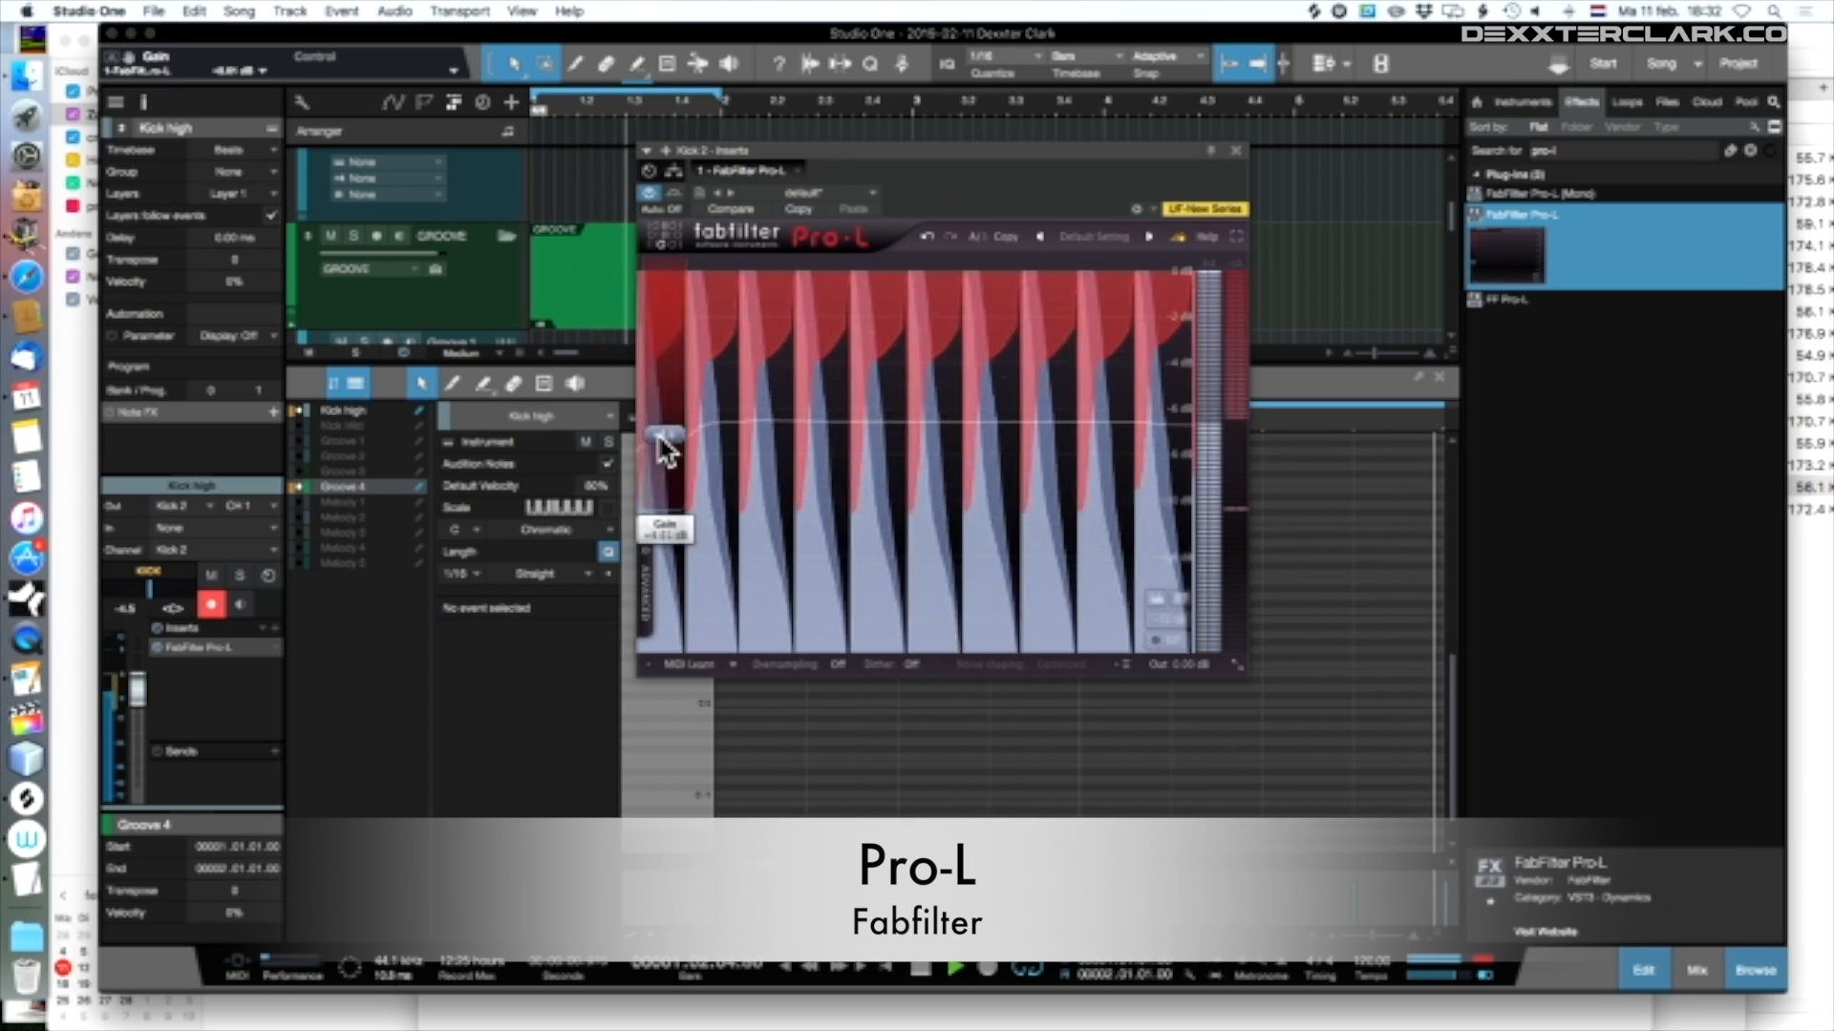
Adjust the Pro-L gain on the Kick 2 channel in Studio One and raise it on the MELODY track in Logic Pro X
drag(665, 453, 666, 456)
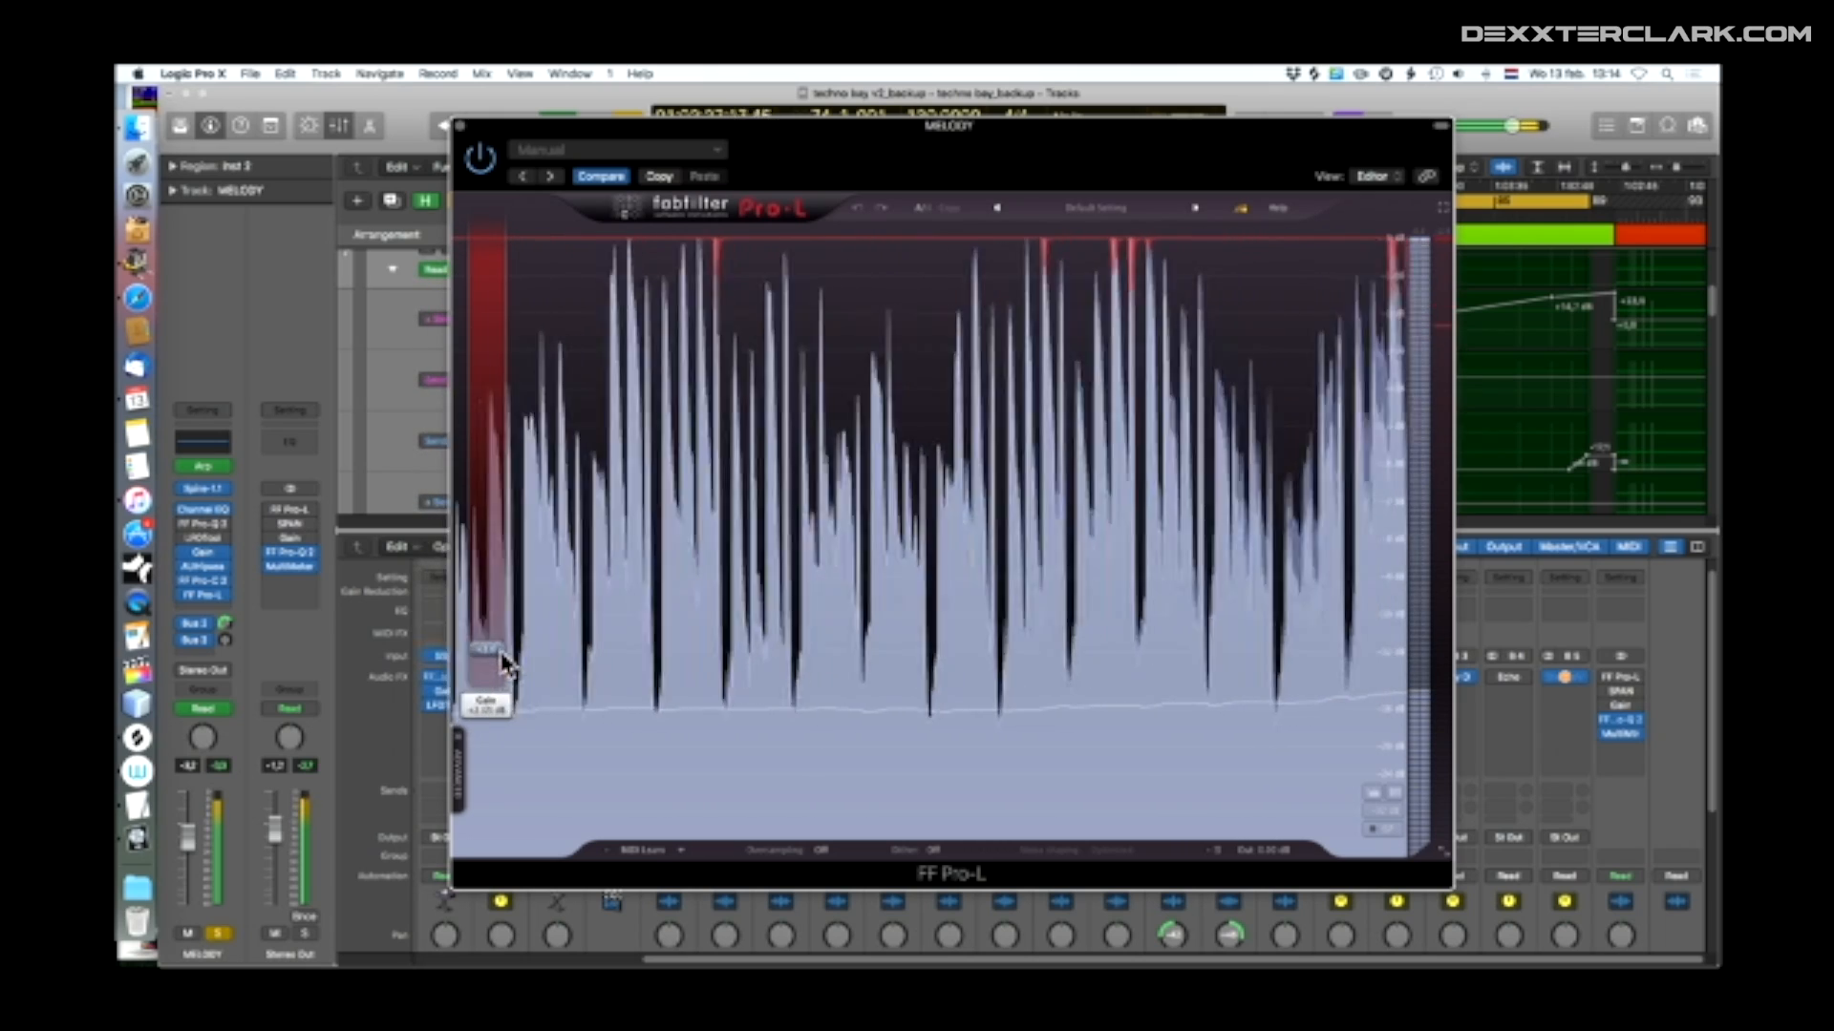
drag(506, 659, 488, 401)
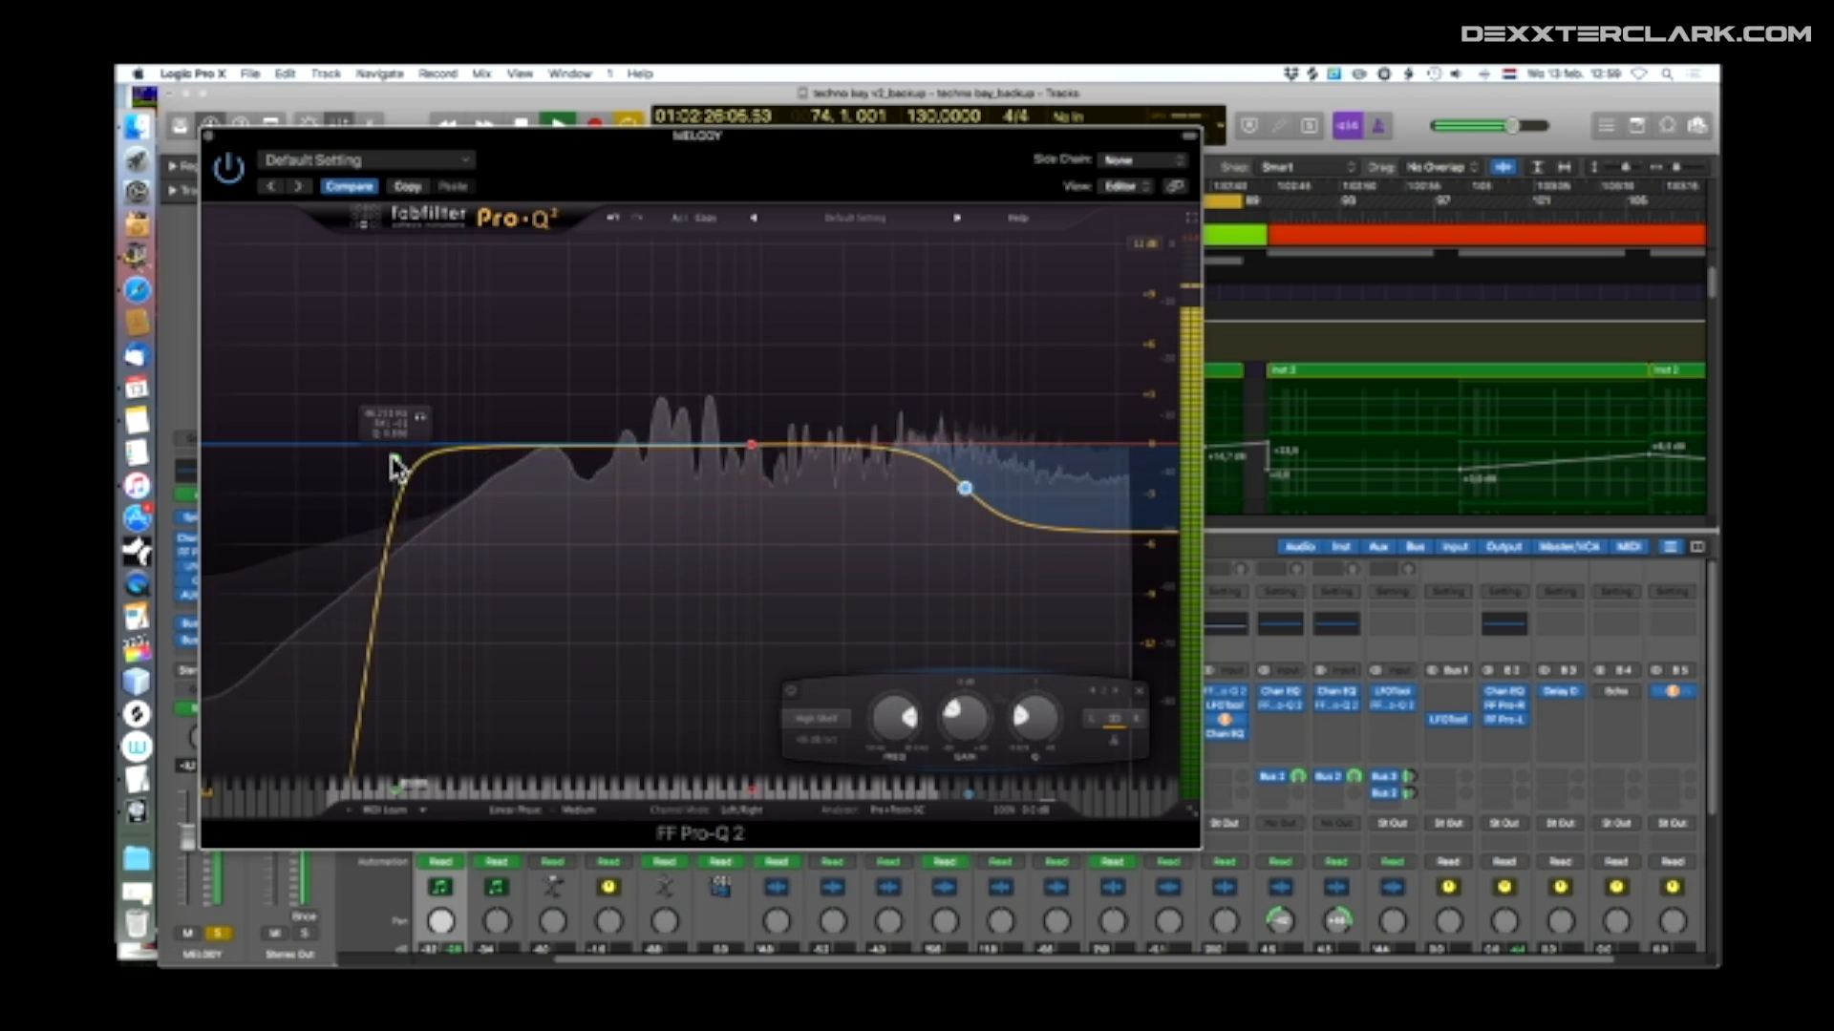
Sweep the low-cut band of the MELODY track's Pro-Q 2 to about 207 Hz, varying its Q along the way
drag(392, 462, 602, 454)
scroll(494, 464, down, 3)
scroll(602, 456, up, 3)
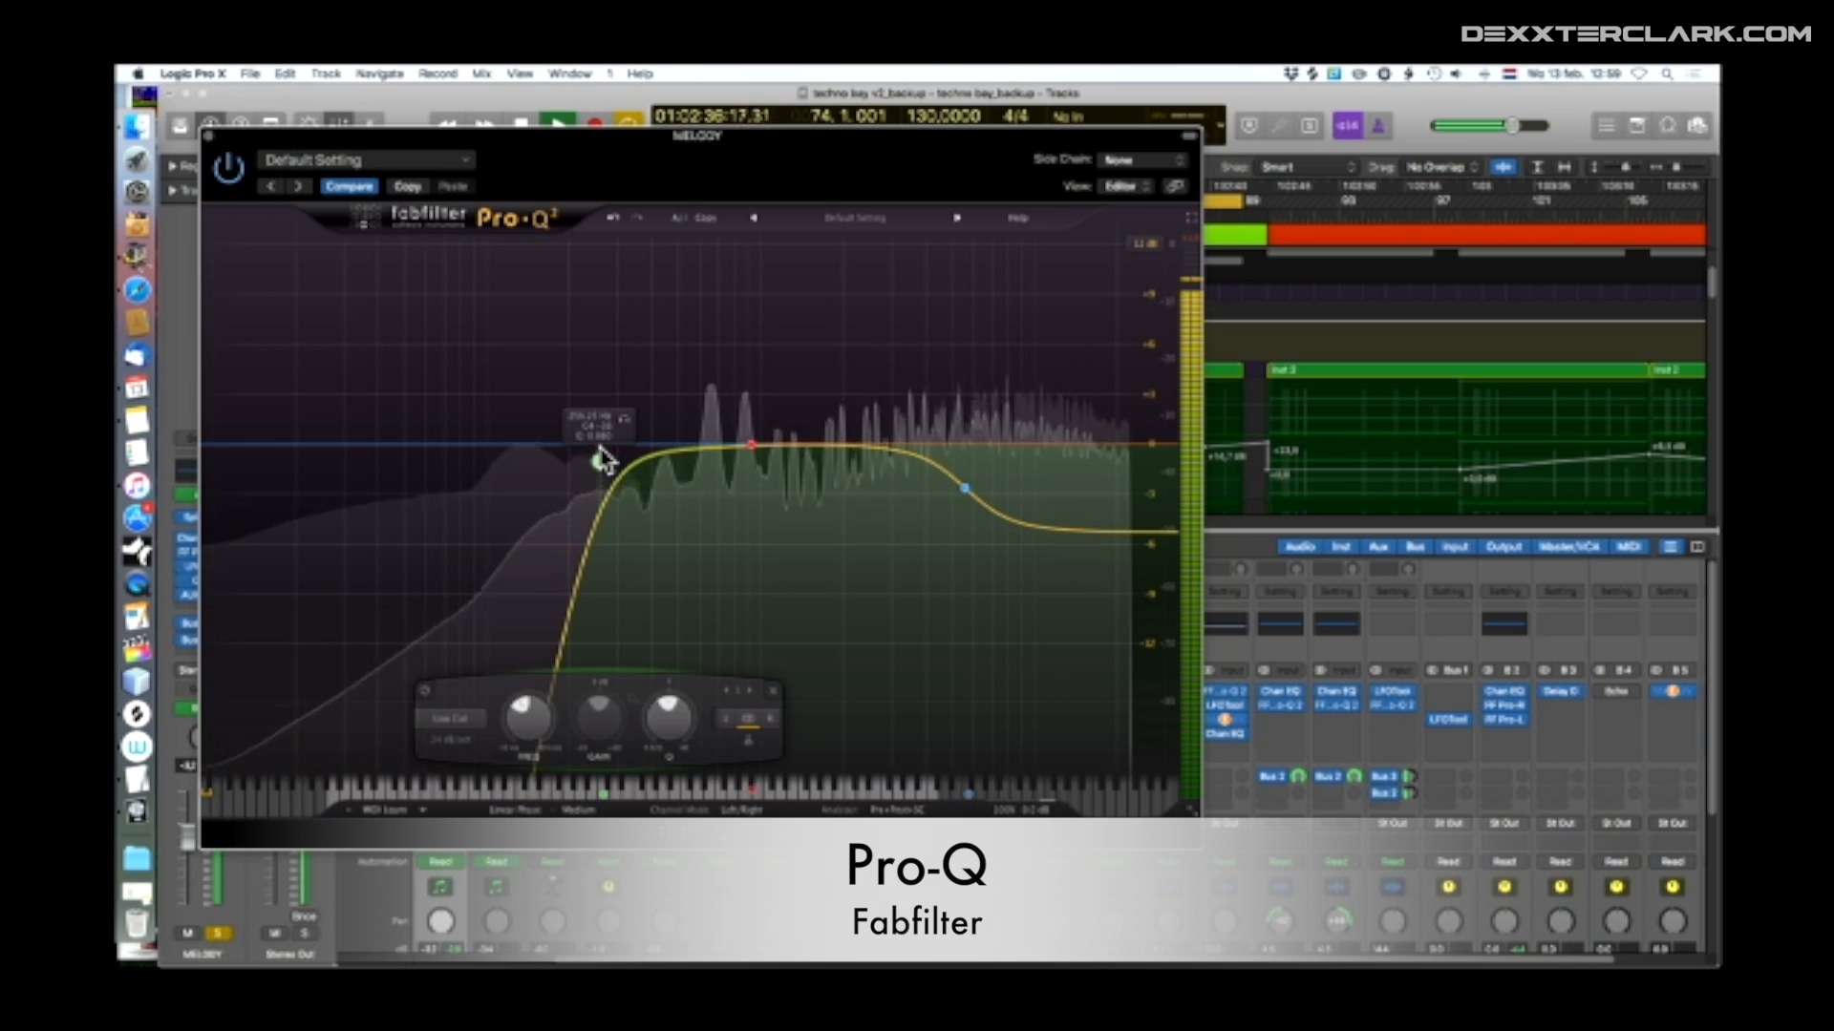
drag(600, 459, 576, 465)
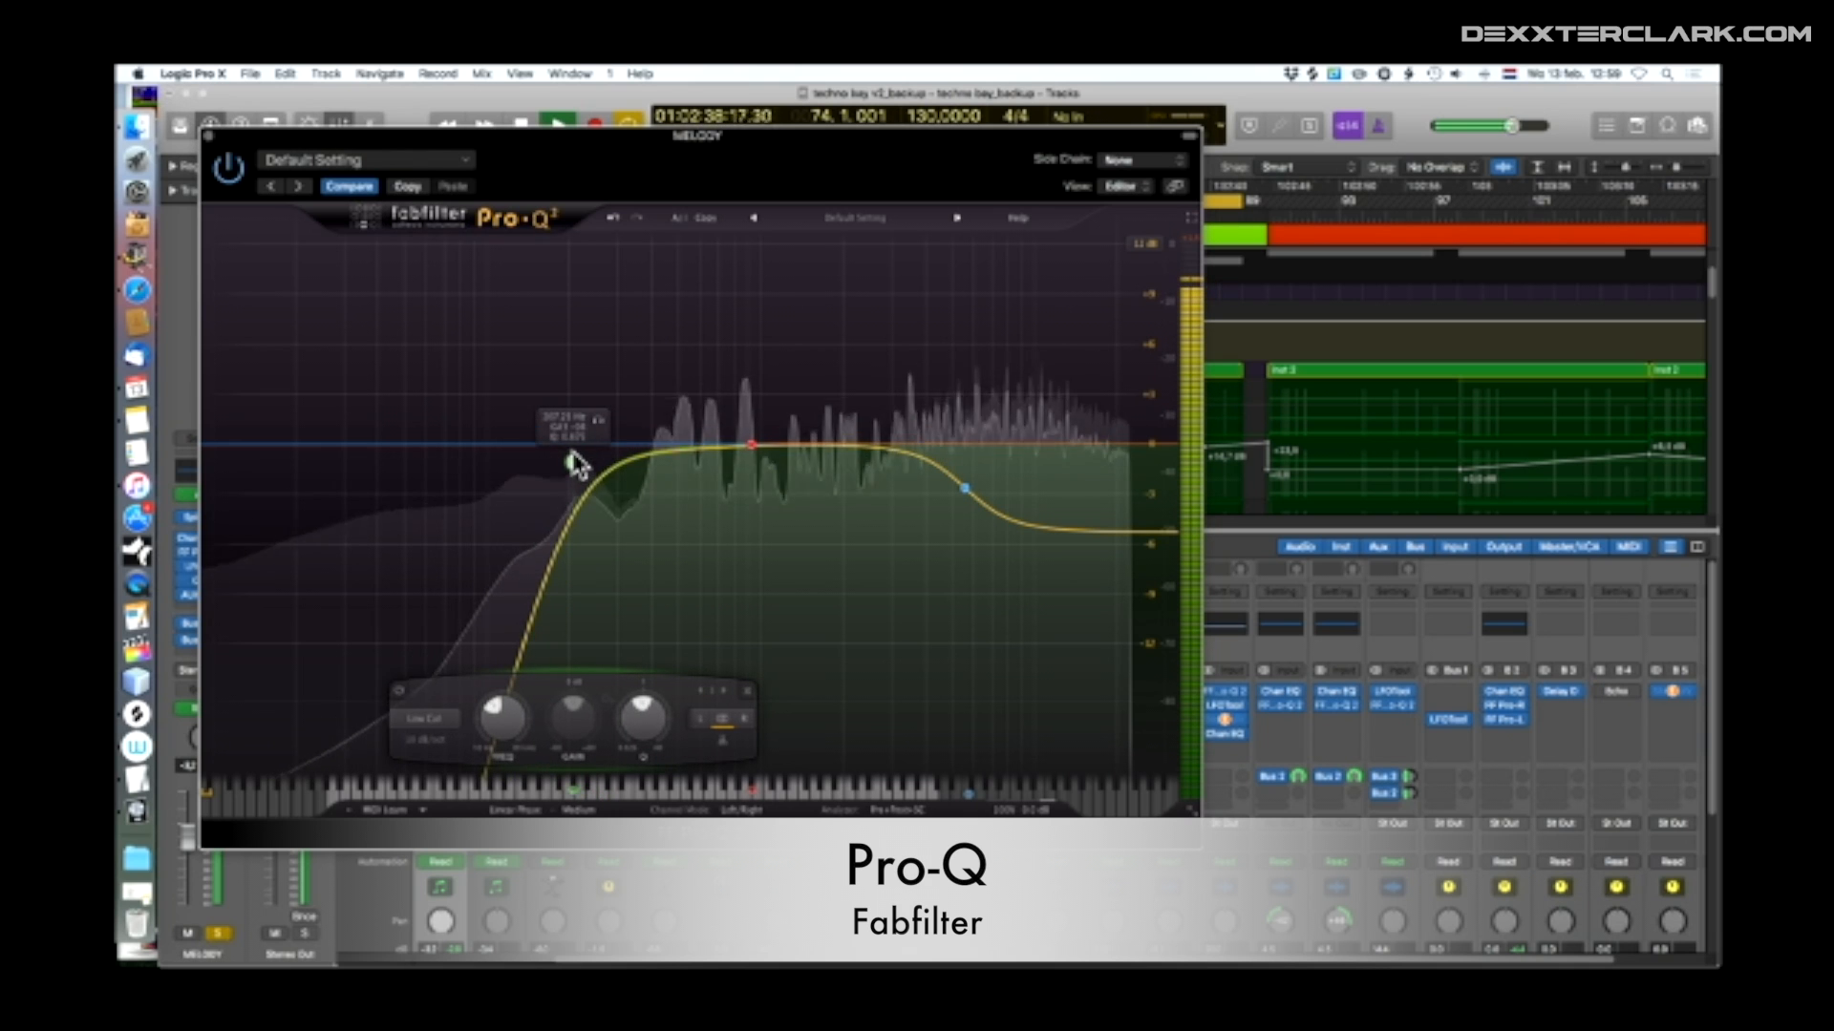
Change the middle Pro-Q 2 band from Low Shelf to Bell and sweep it across the upper mids with varying gain
click(752, 444)
click(594, 718)
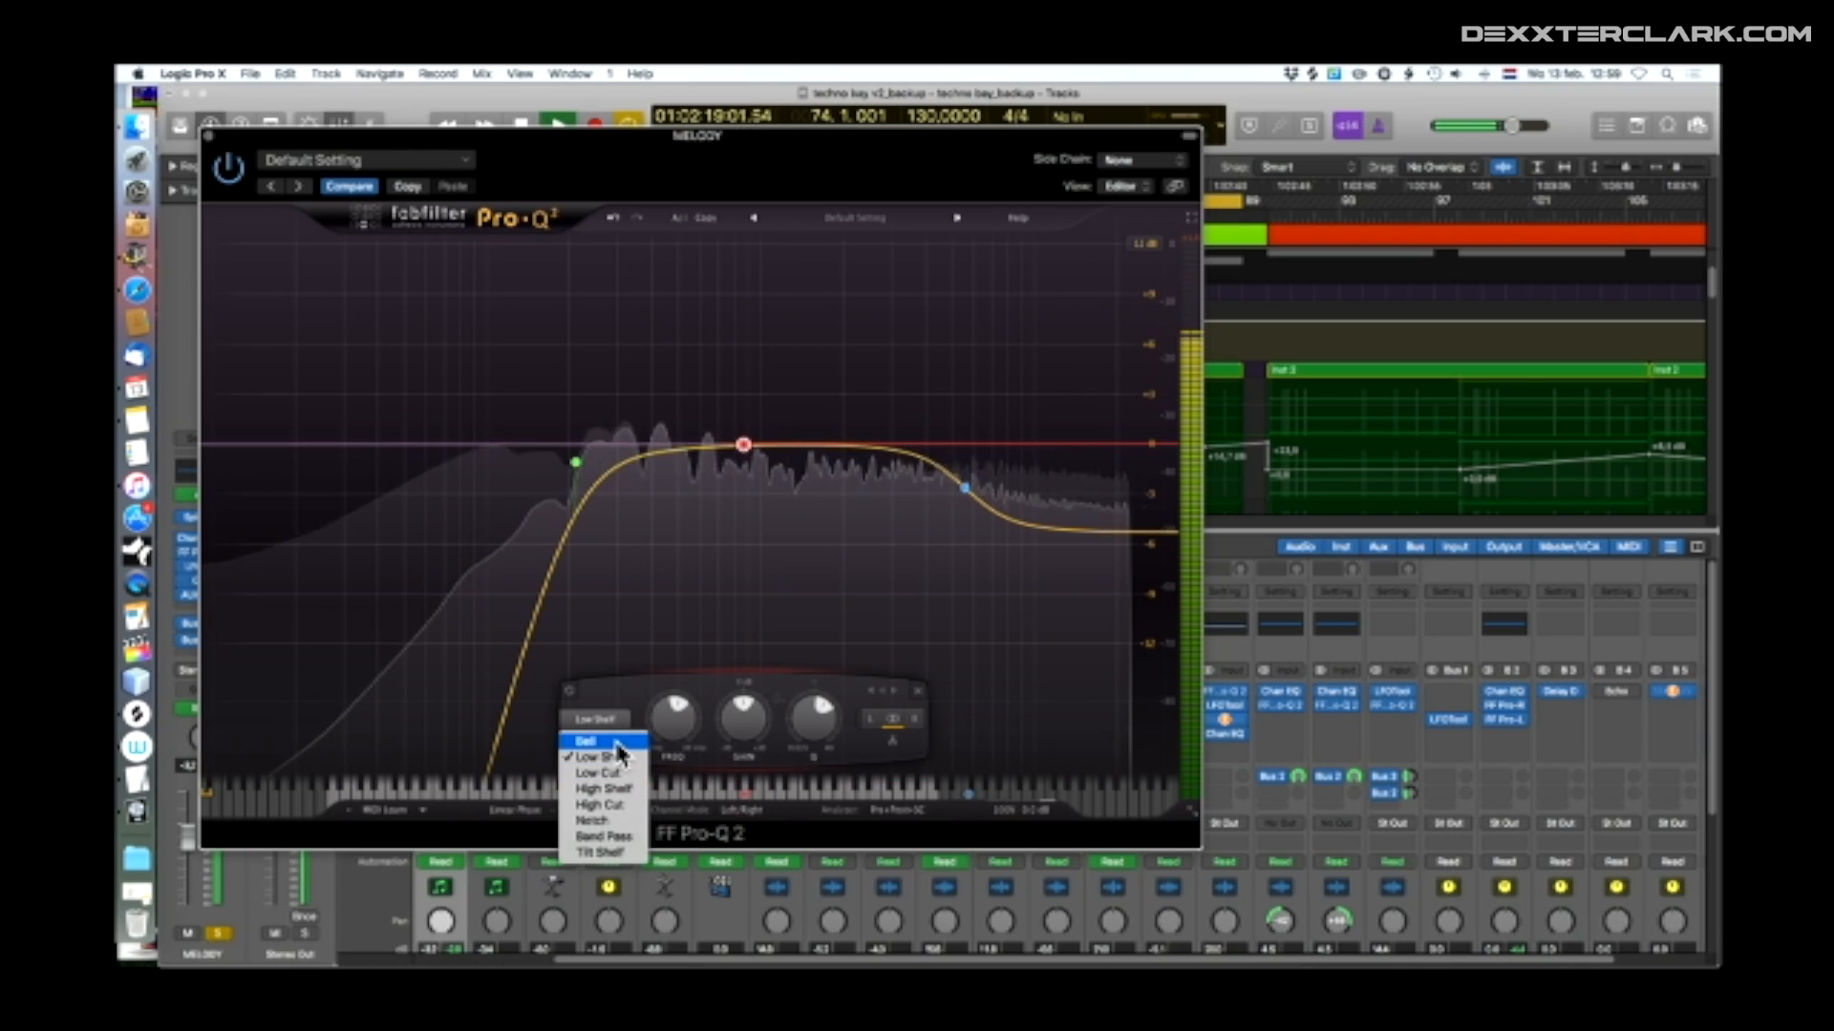
click(616, 743)
drag(750, 412, 839, 543)
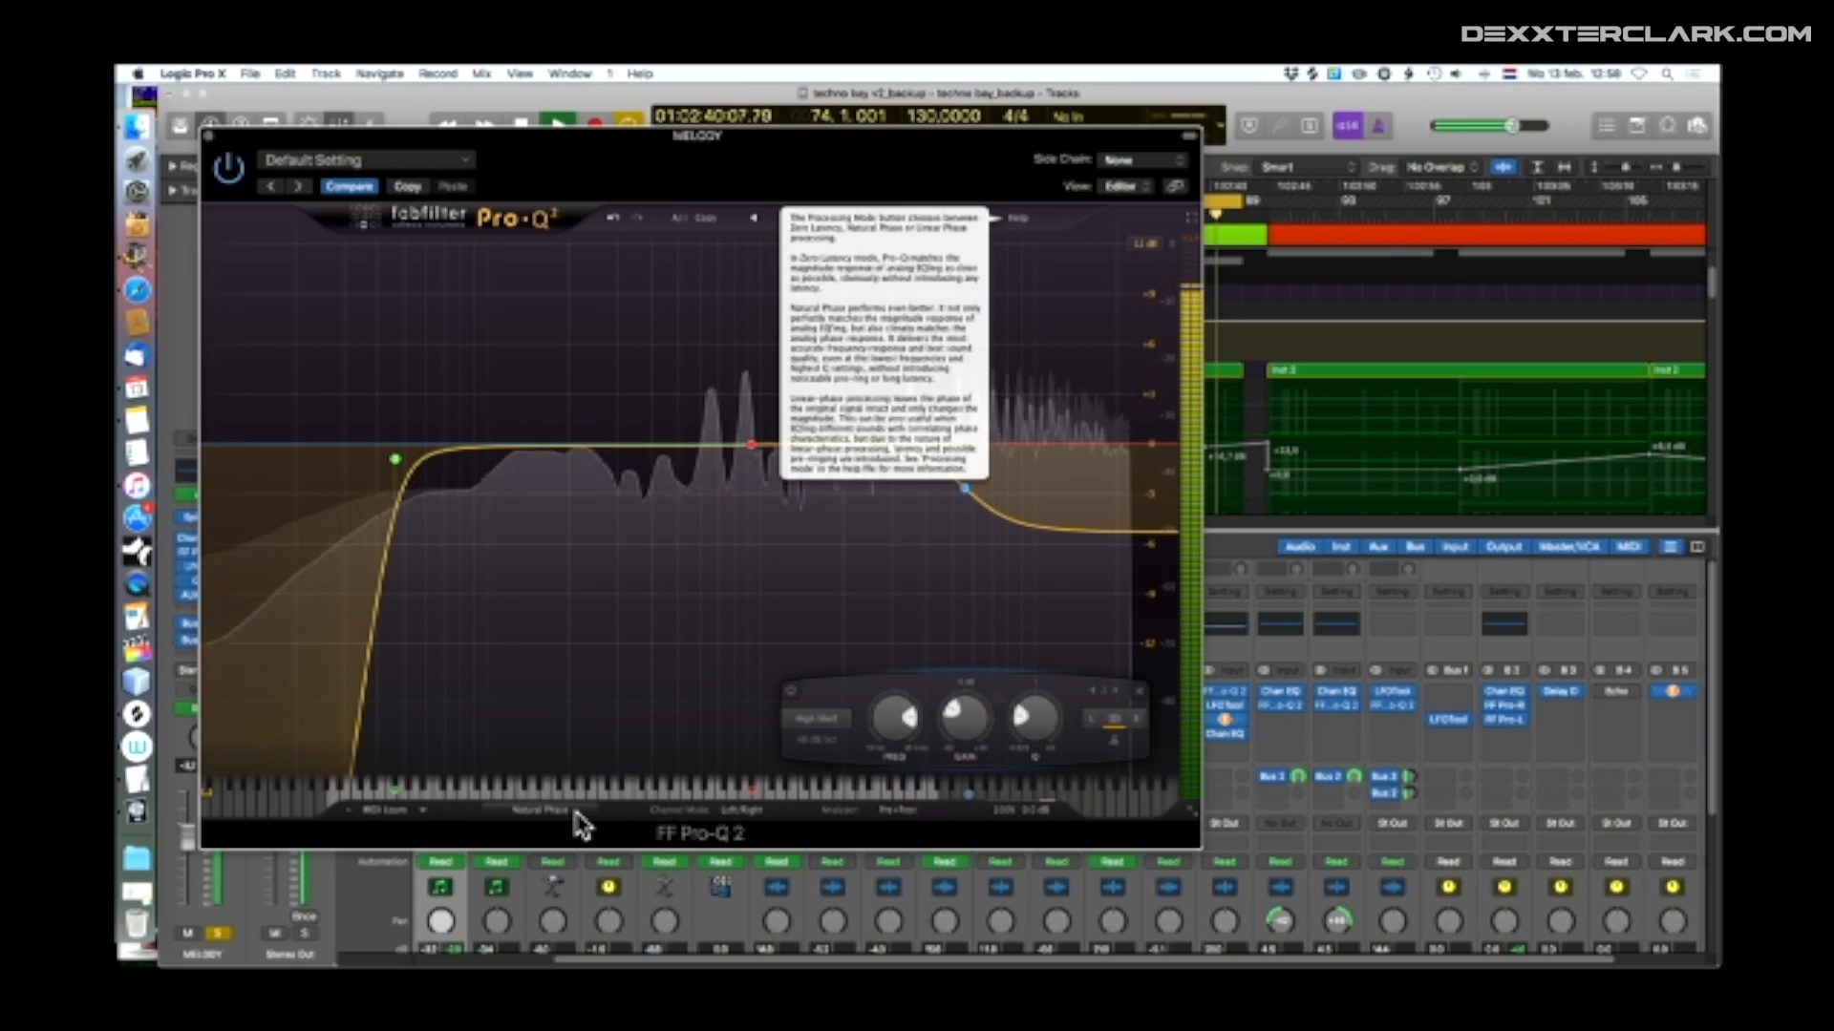
Set Pro-Q 2's processing mode to Linear Phase and adjust which signals its analyzer displays
click(571, 811)
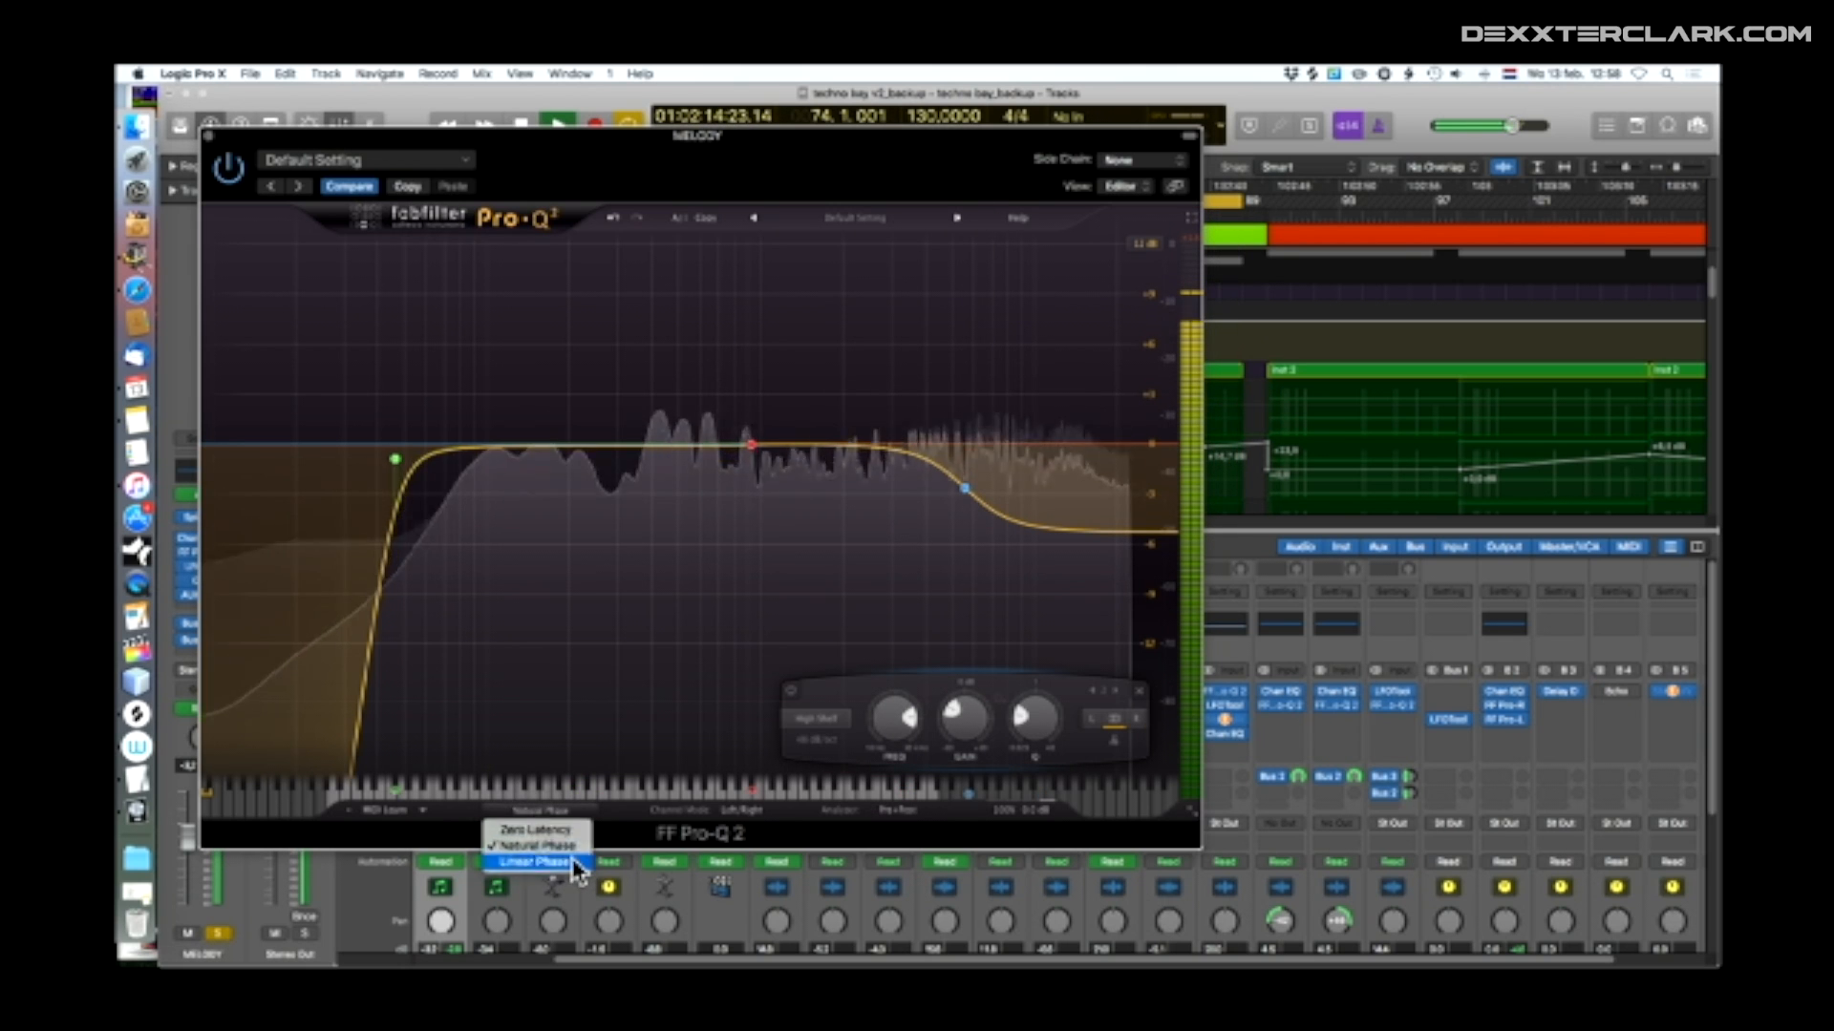
click(574, 864)
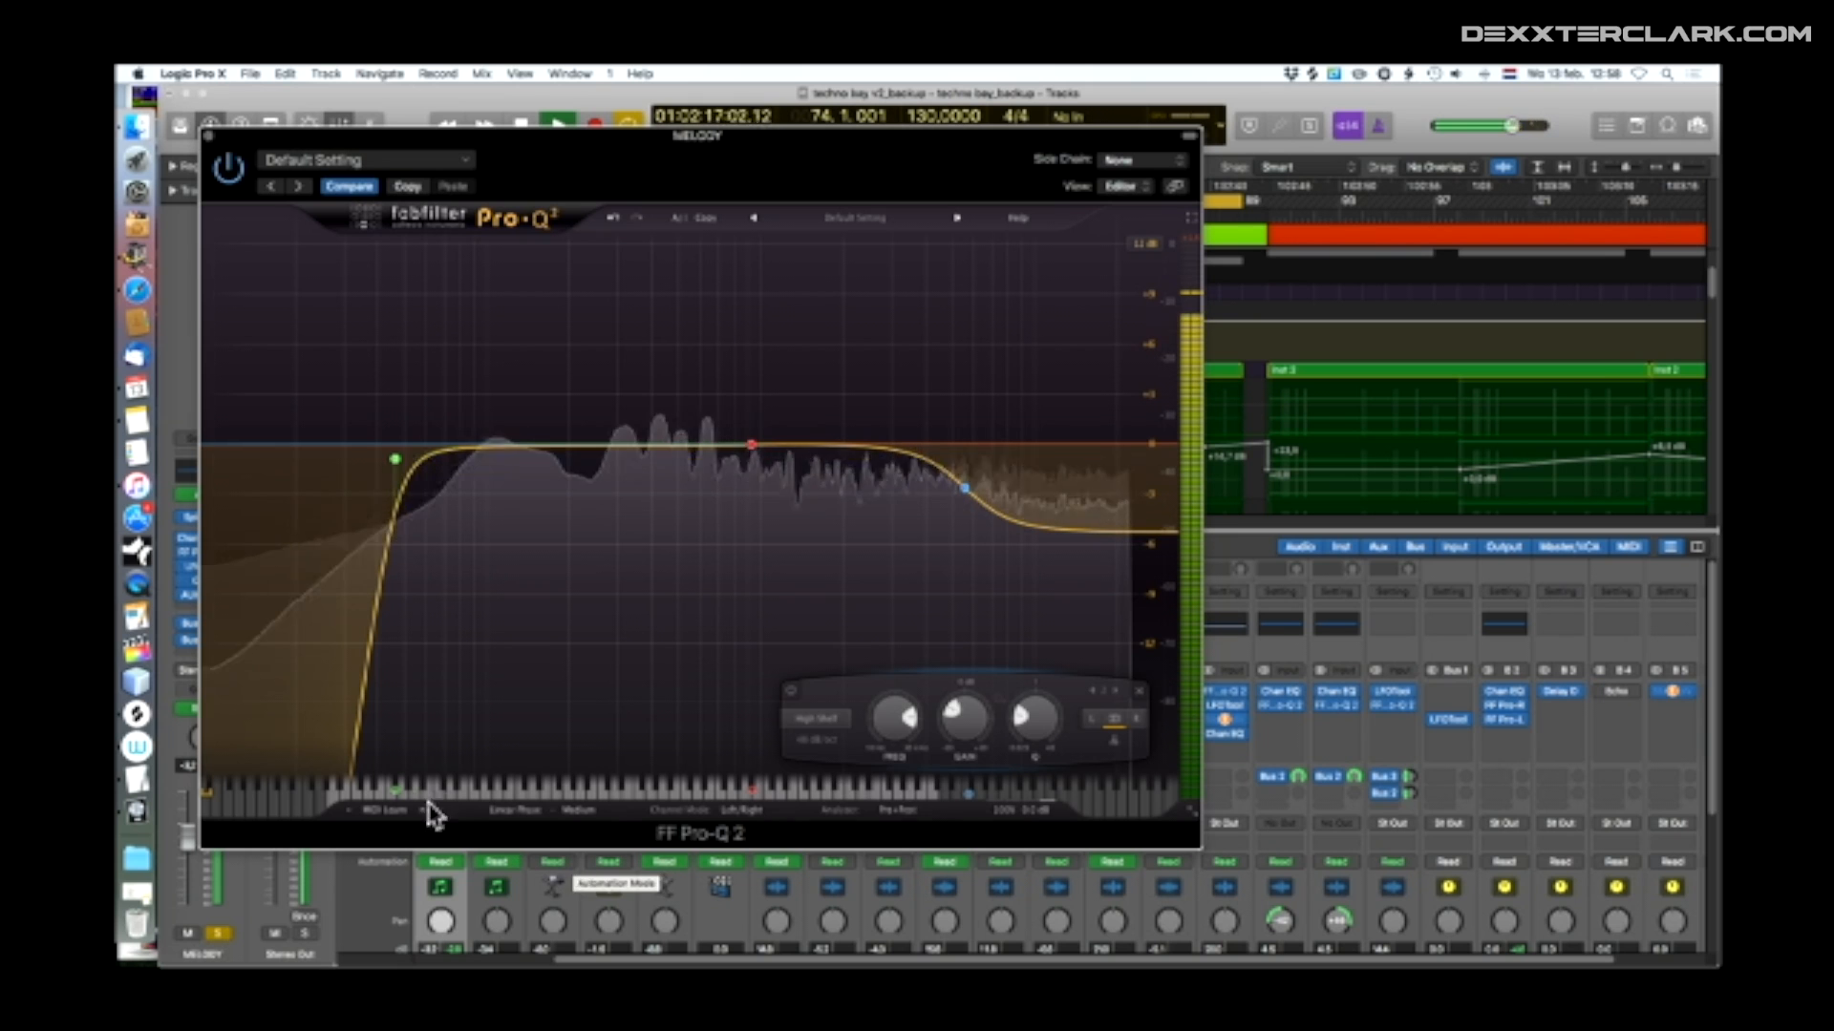
click(898, 810)
click(855, 675)
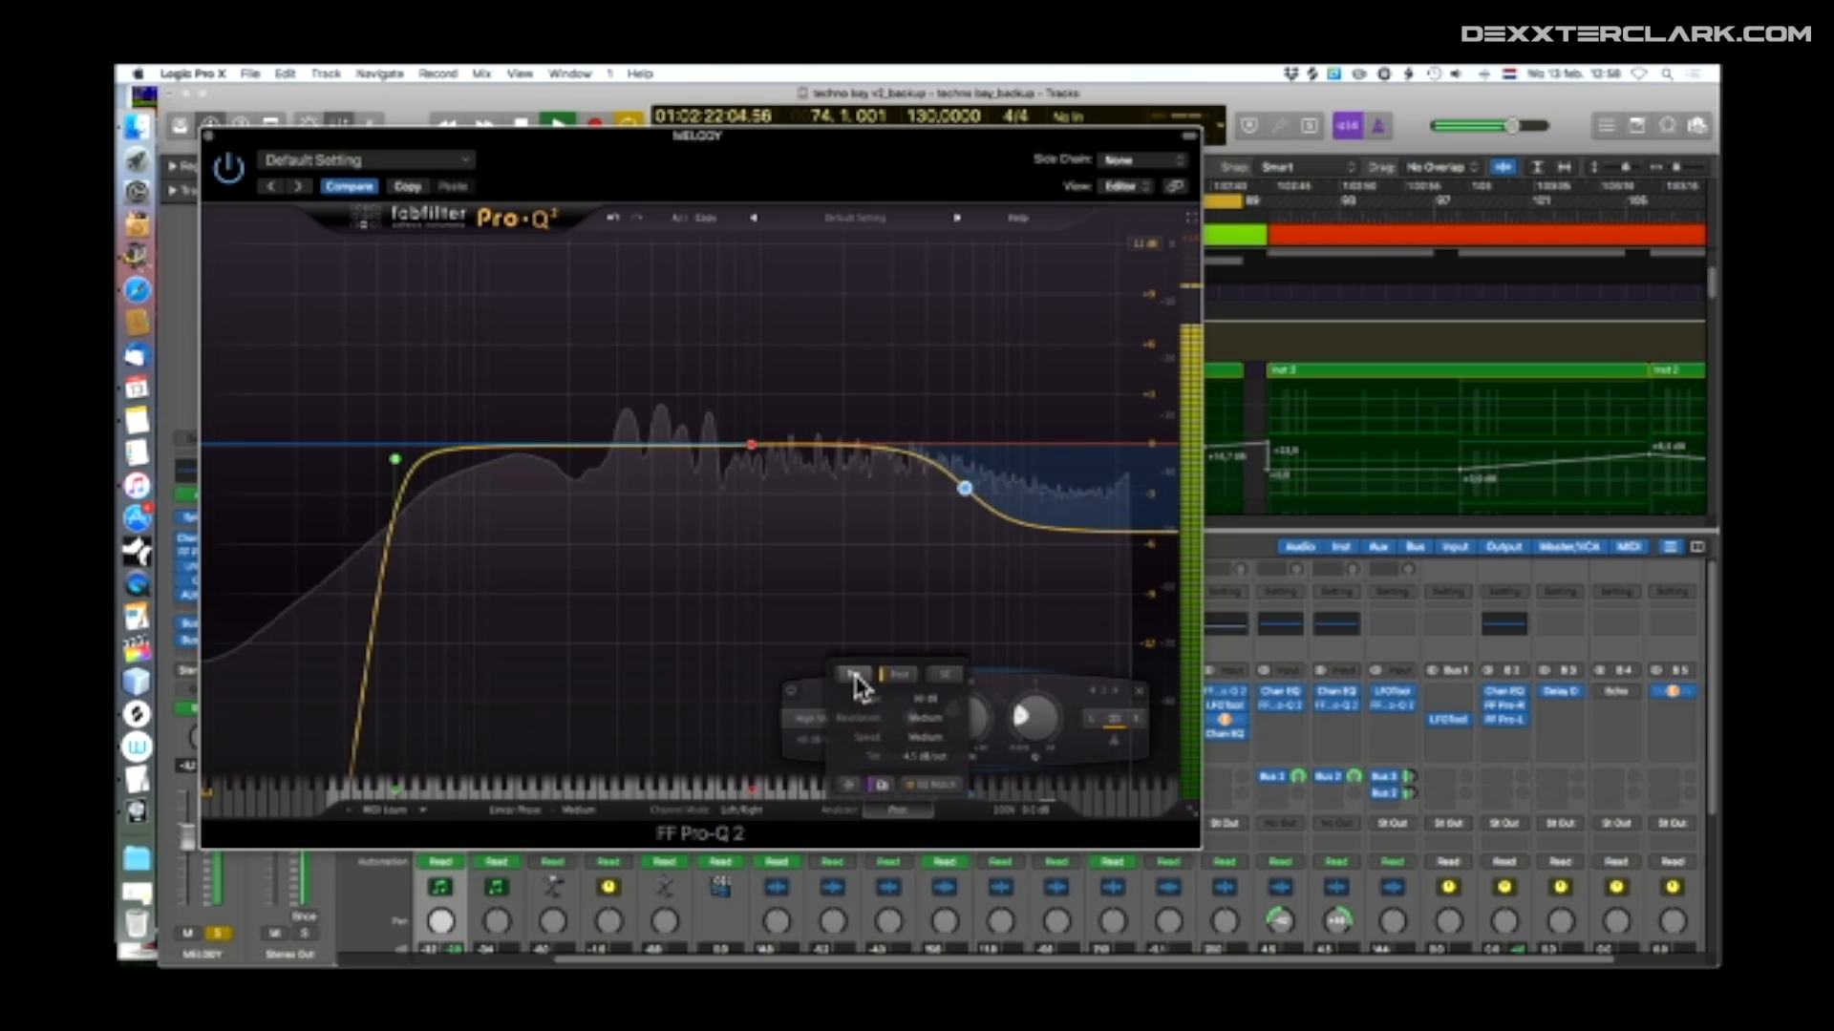
click(858, 677)
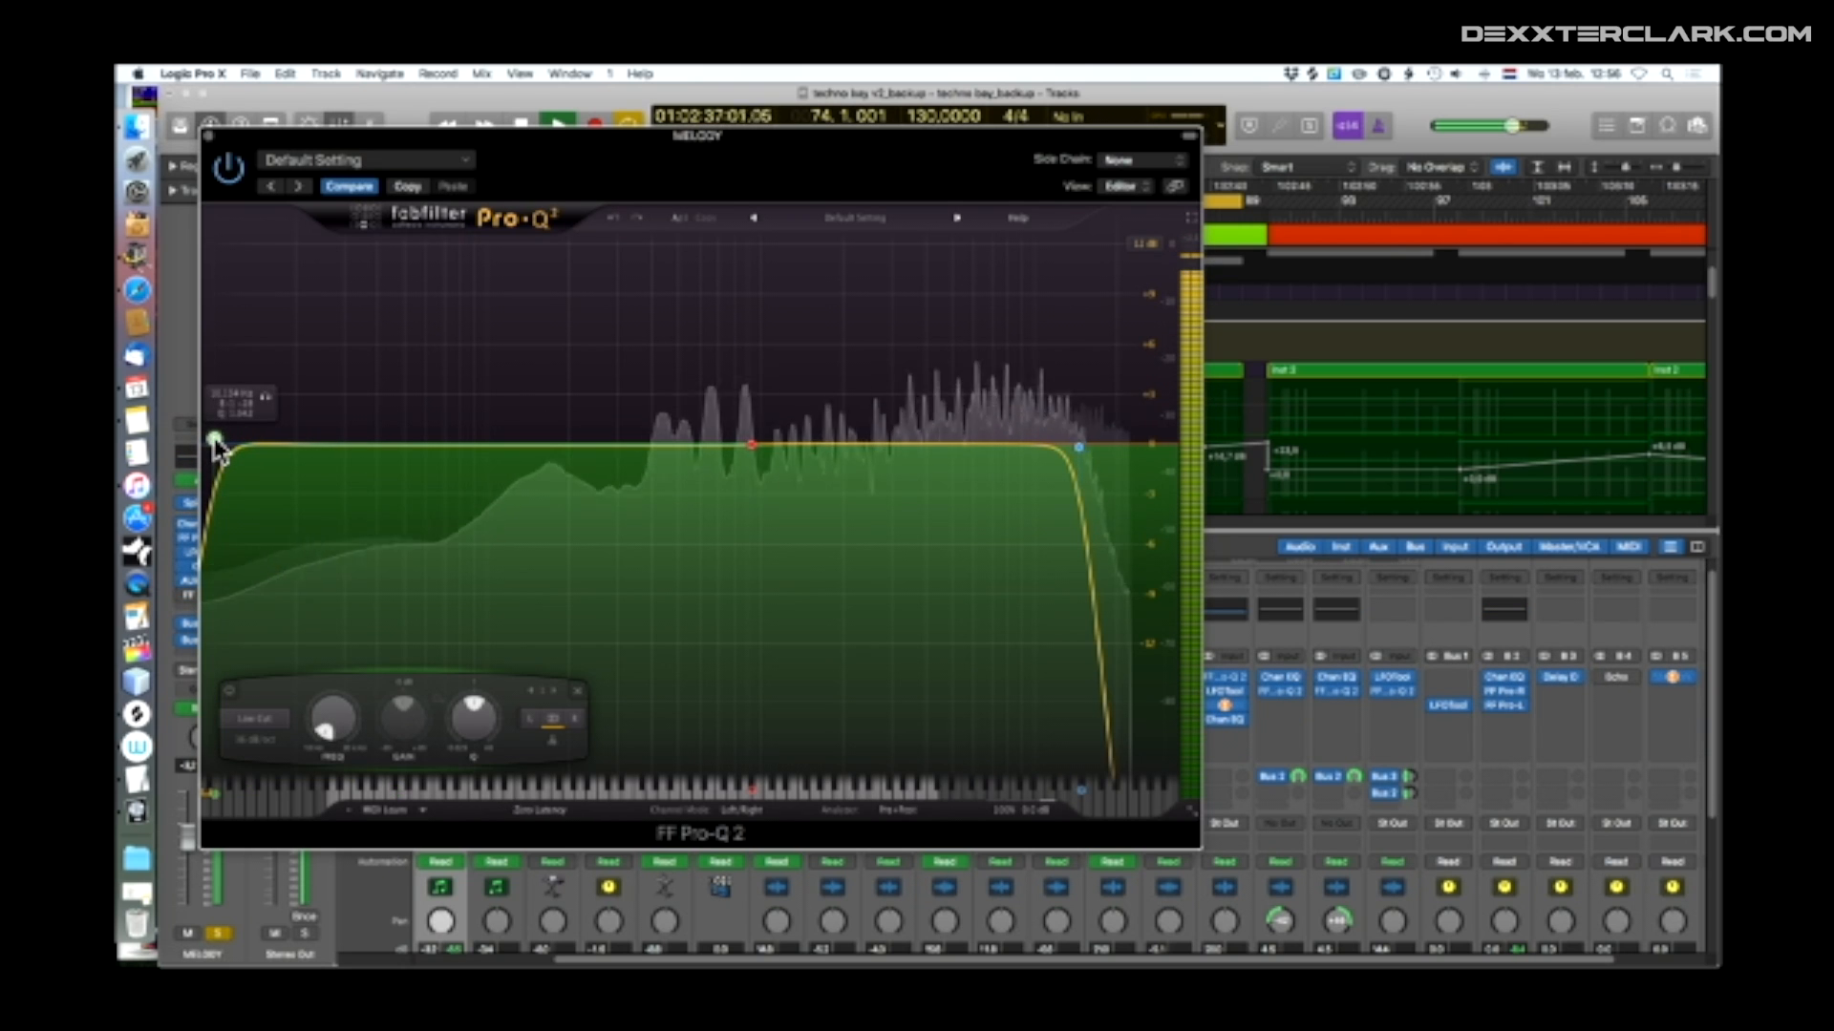
Raise the Pro-Q 2 low-cut frequency from the bottom of the spectrum to about 212 Hz
drag(224, 443, 578, 455)
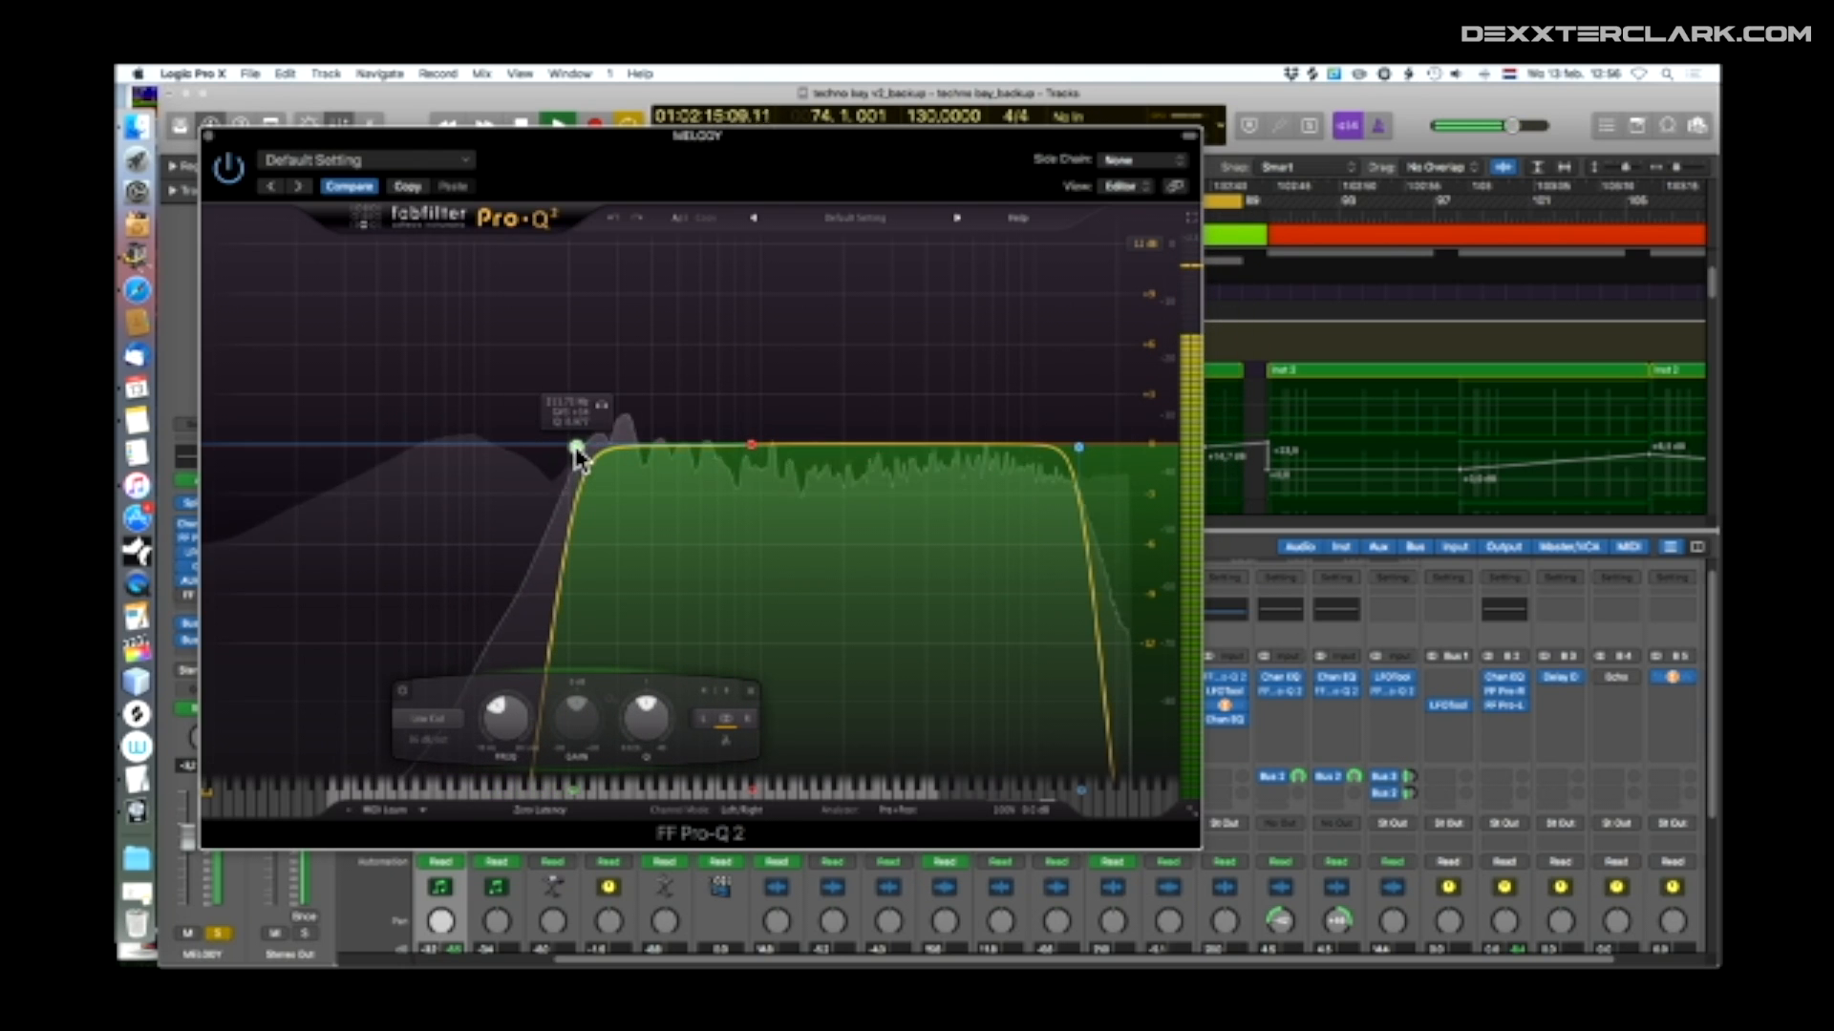